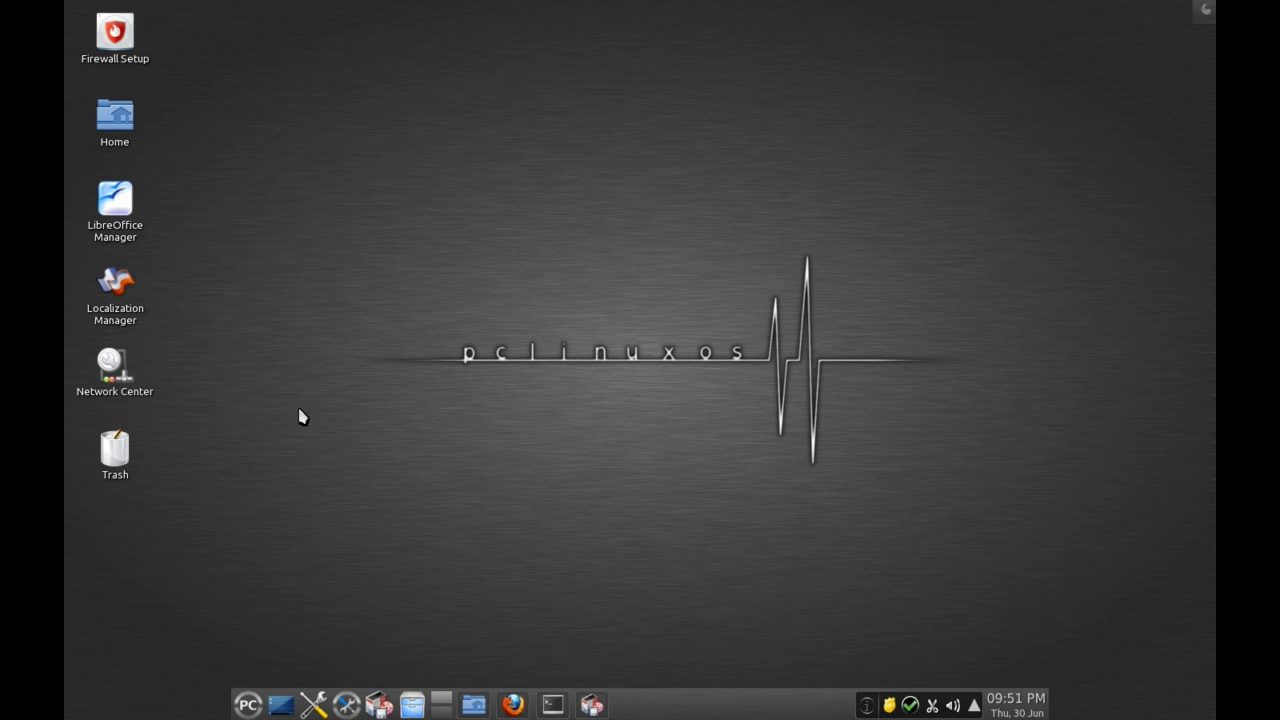
Open the desktop's Folder View settings to look at the wallpaper options
right_click(372, 189)
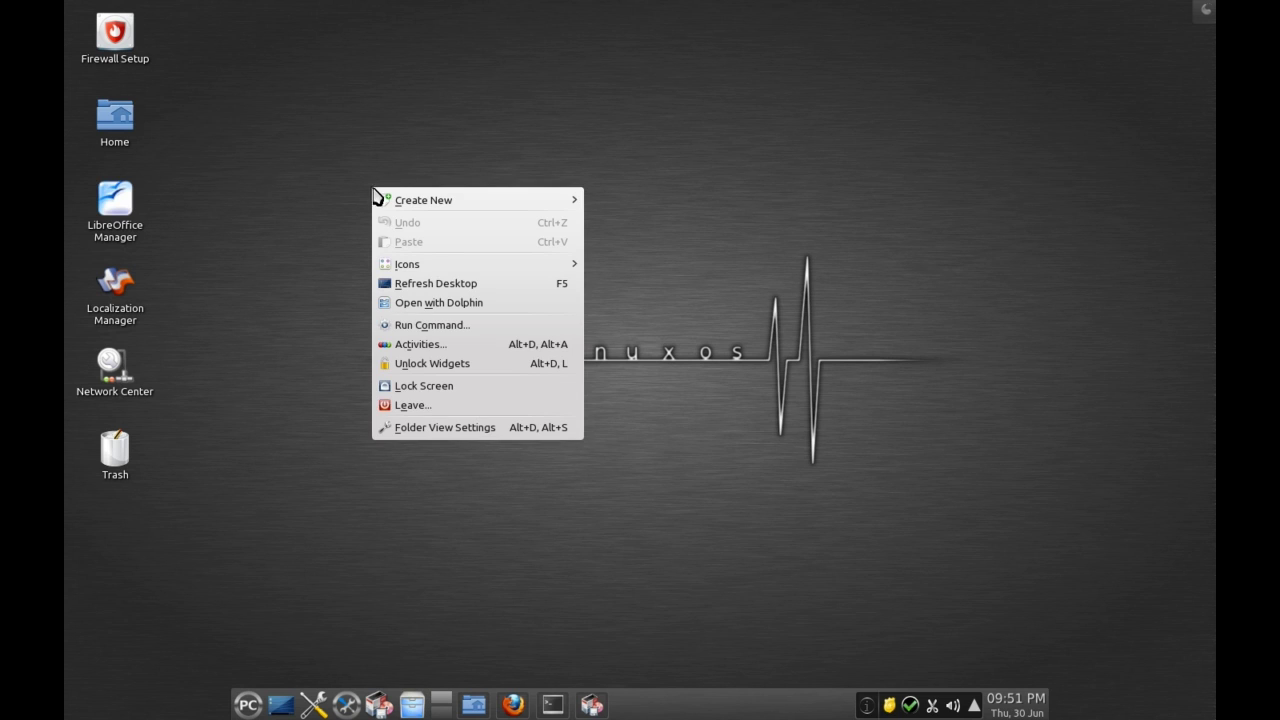
left_click(410, 430)
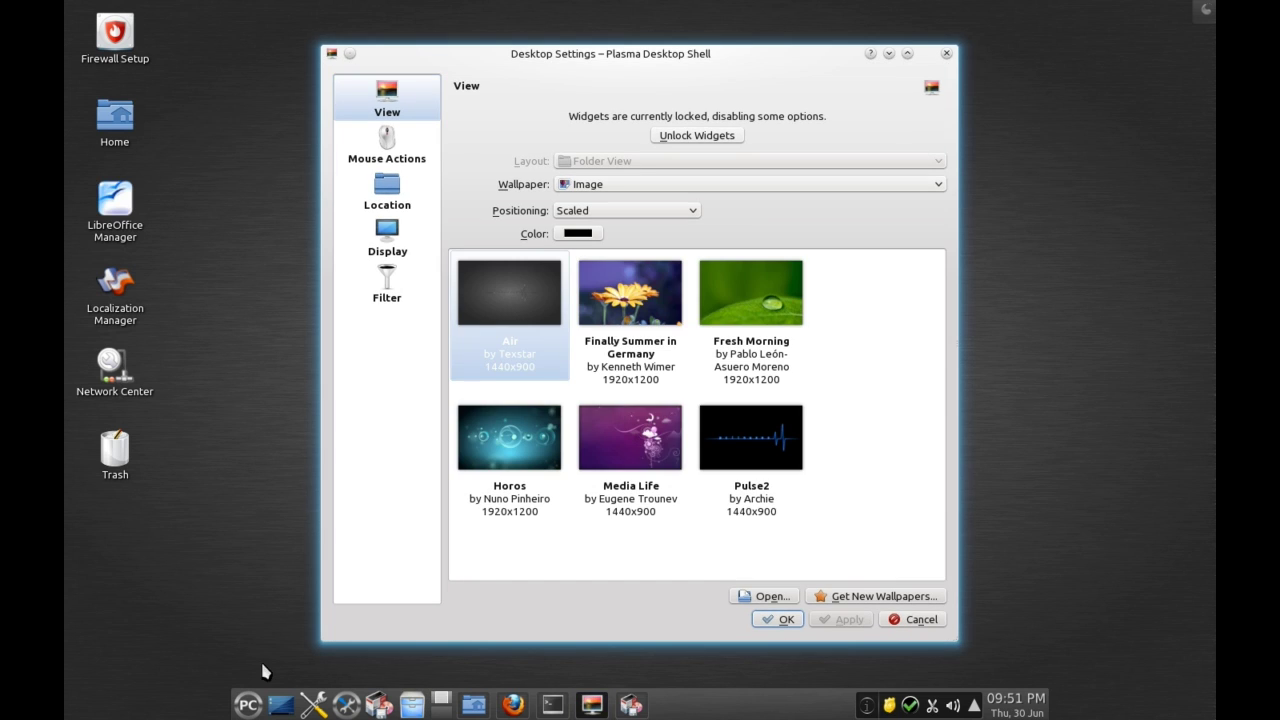
Check the KDE platform version through Dolphin's About KDE information, and close the file manager and the desktop settings
left_click(403, 694)
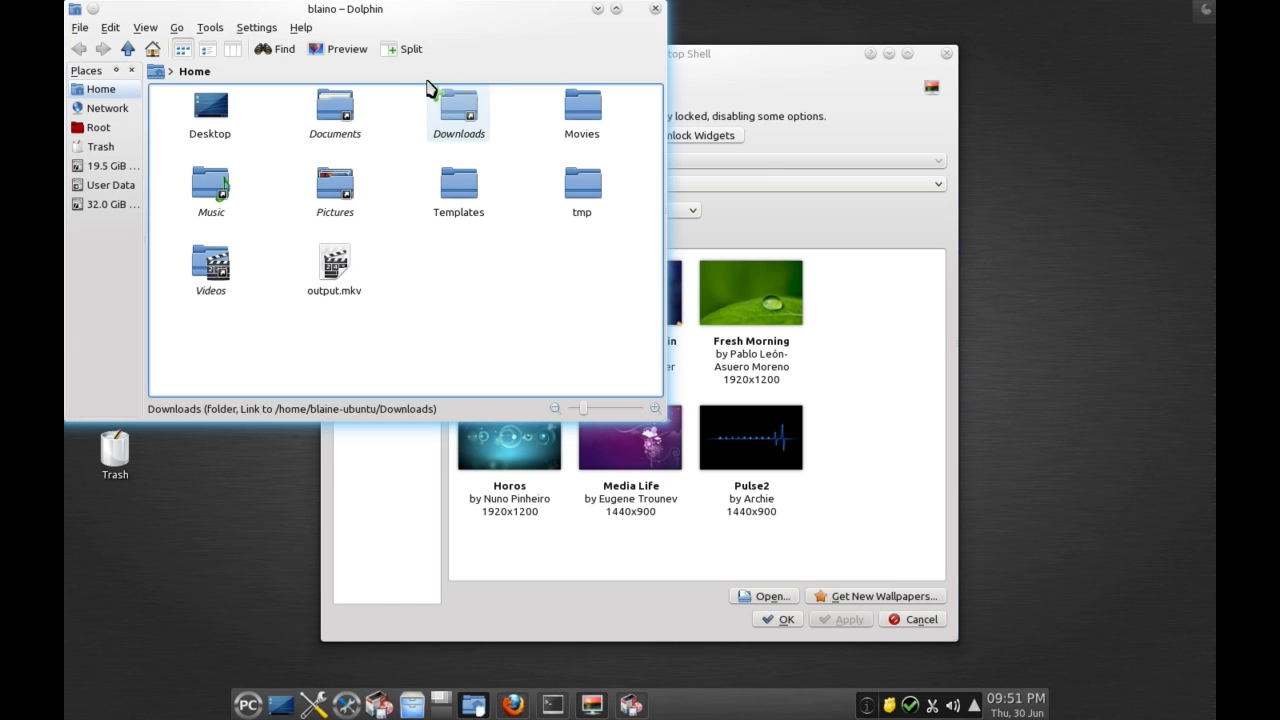
left_click(301, 27)
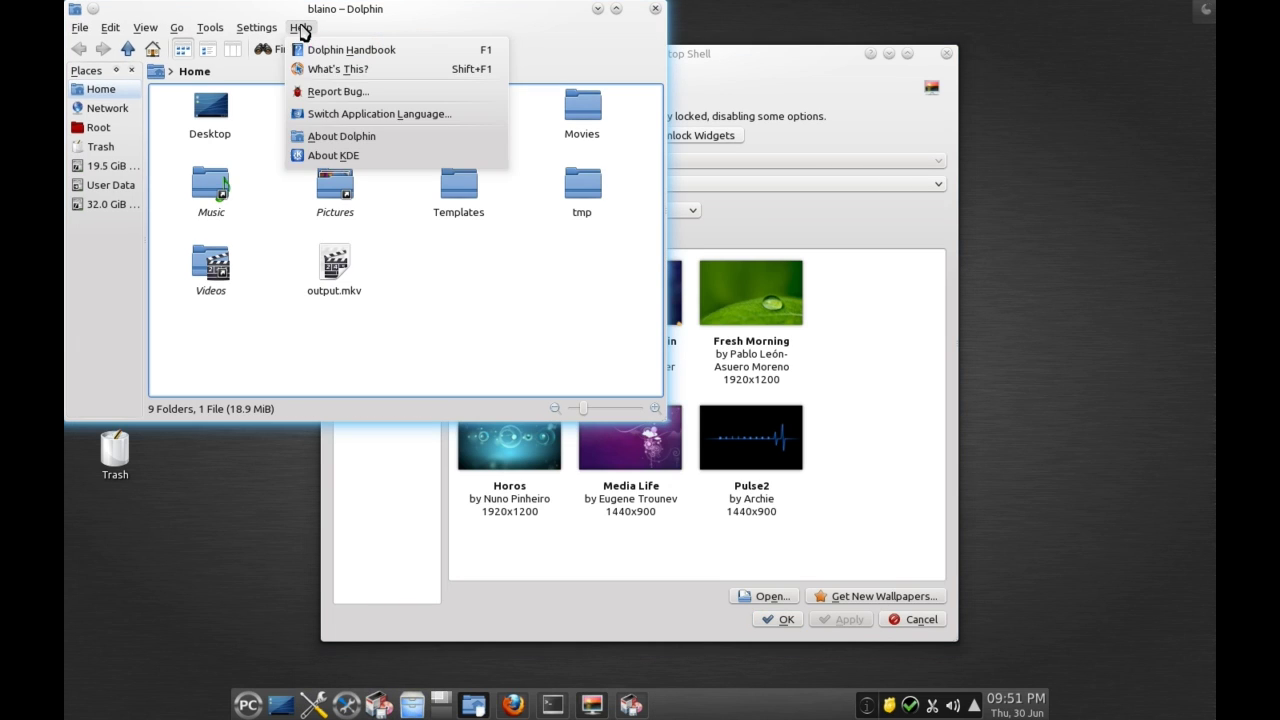
left_click(335, 156)
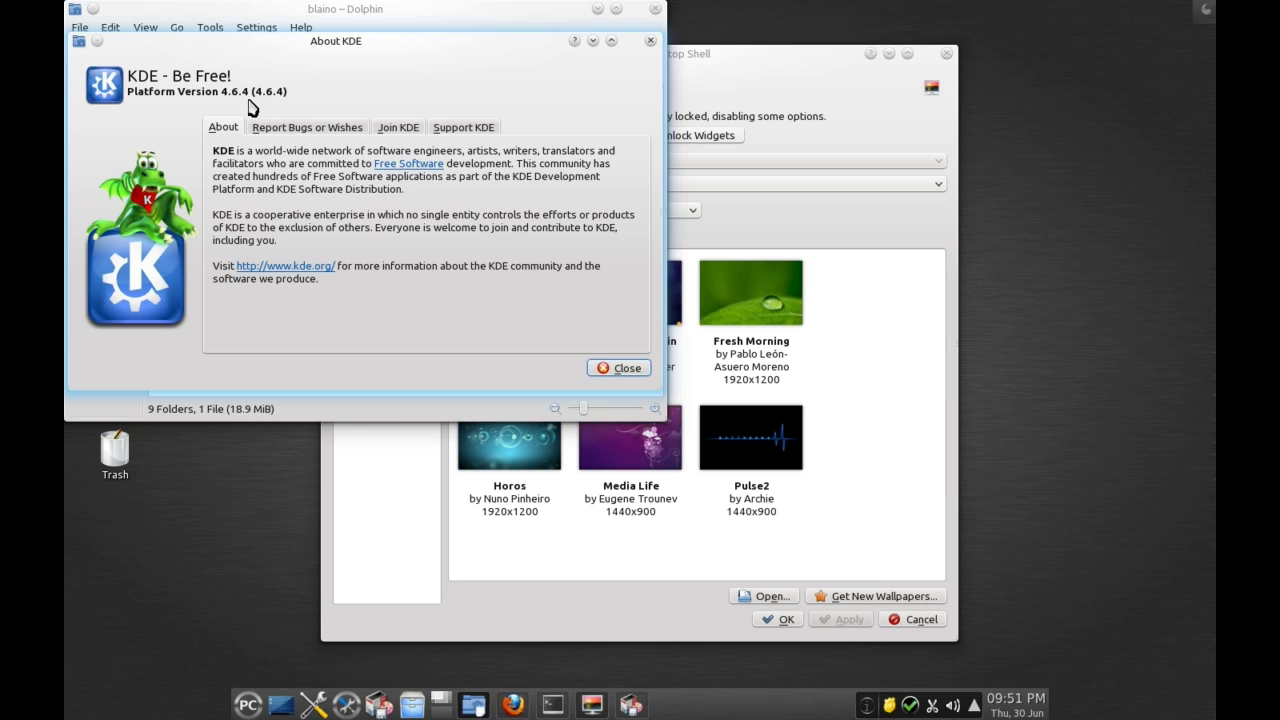
left_click(649, 42)
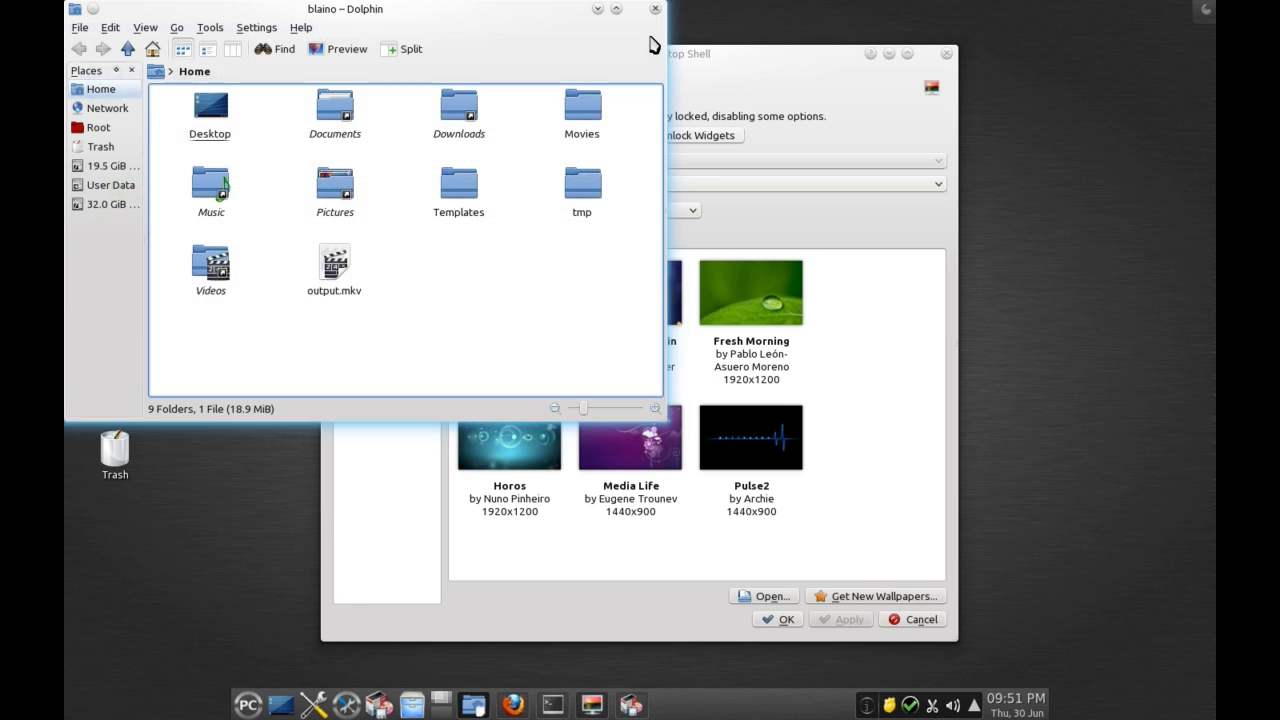
left_click(655, 10)
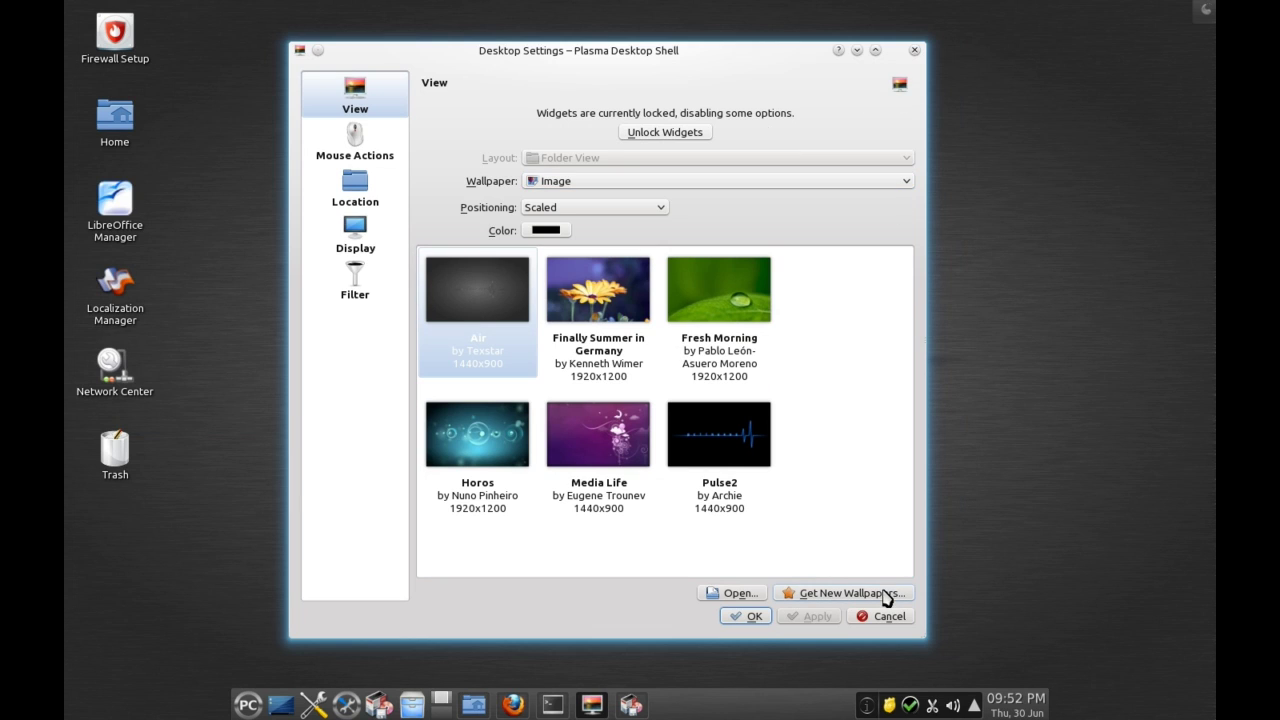
left_click(914, 50)
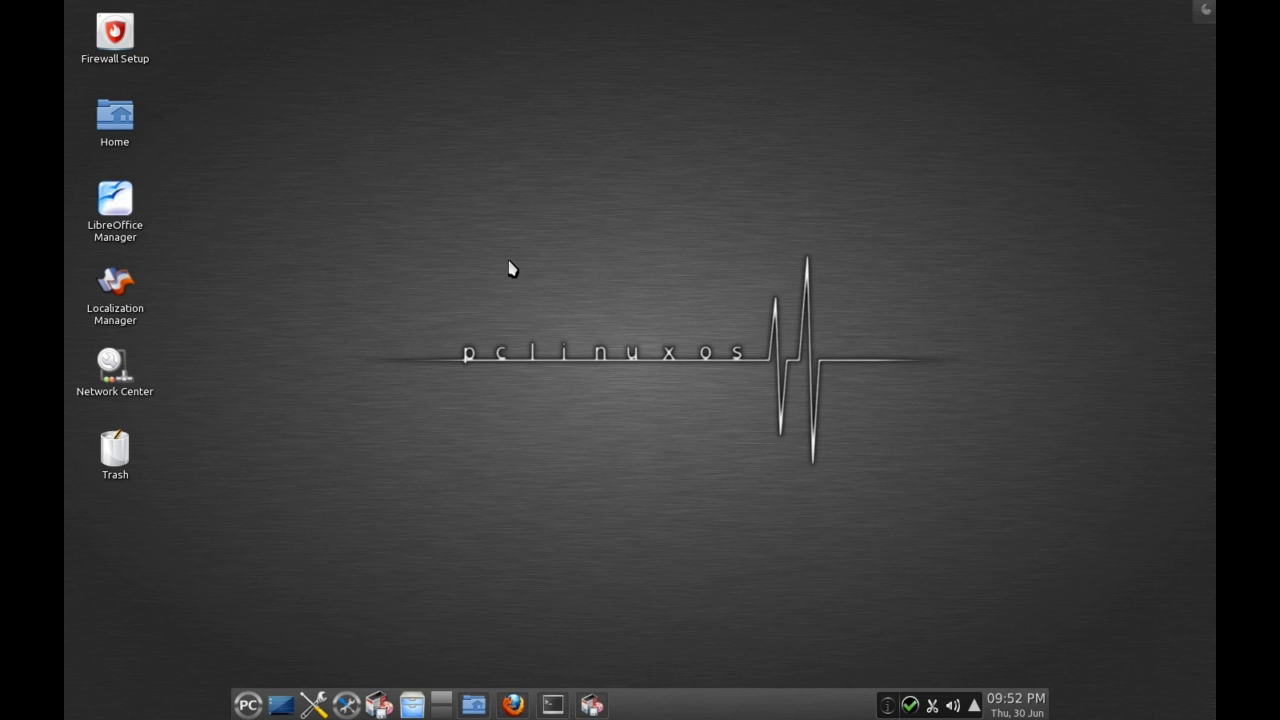
Launch Configure Your Computer from the More Applications configuration group and authenticate with the root password
left_click(248, 702)
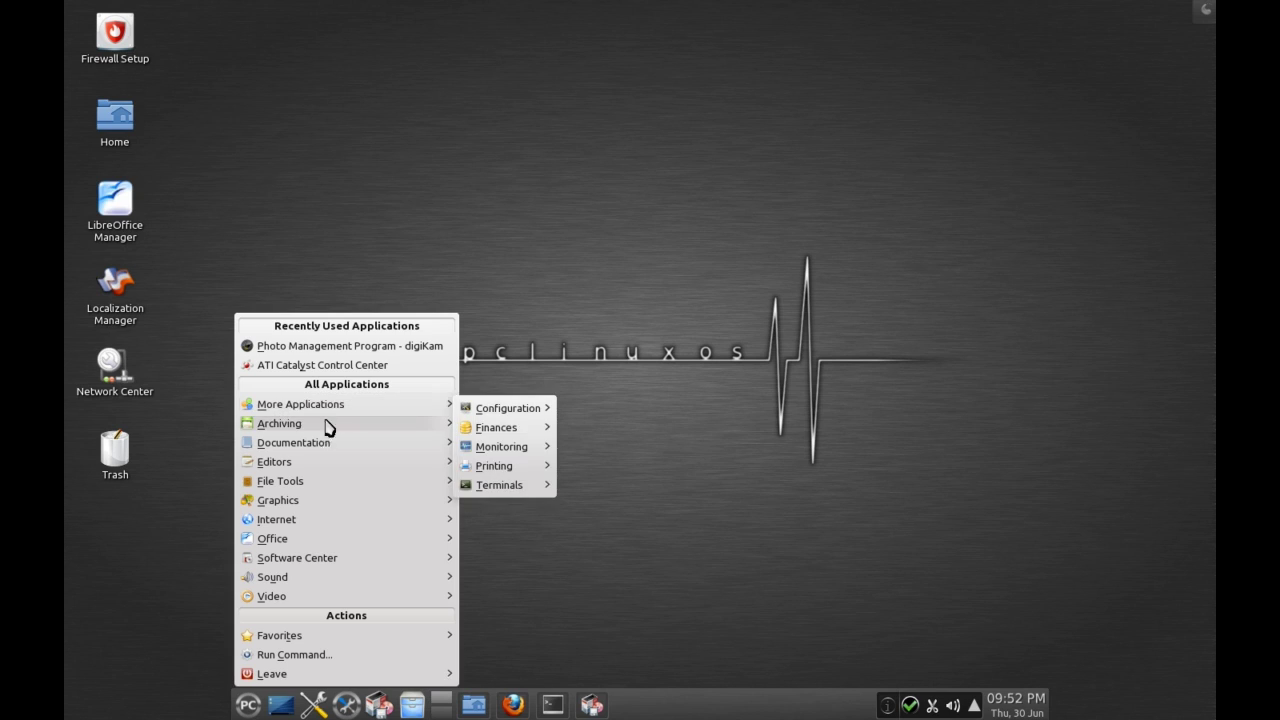
mouse_move(329, 426)
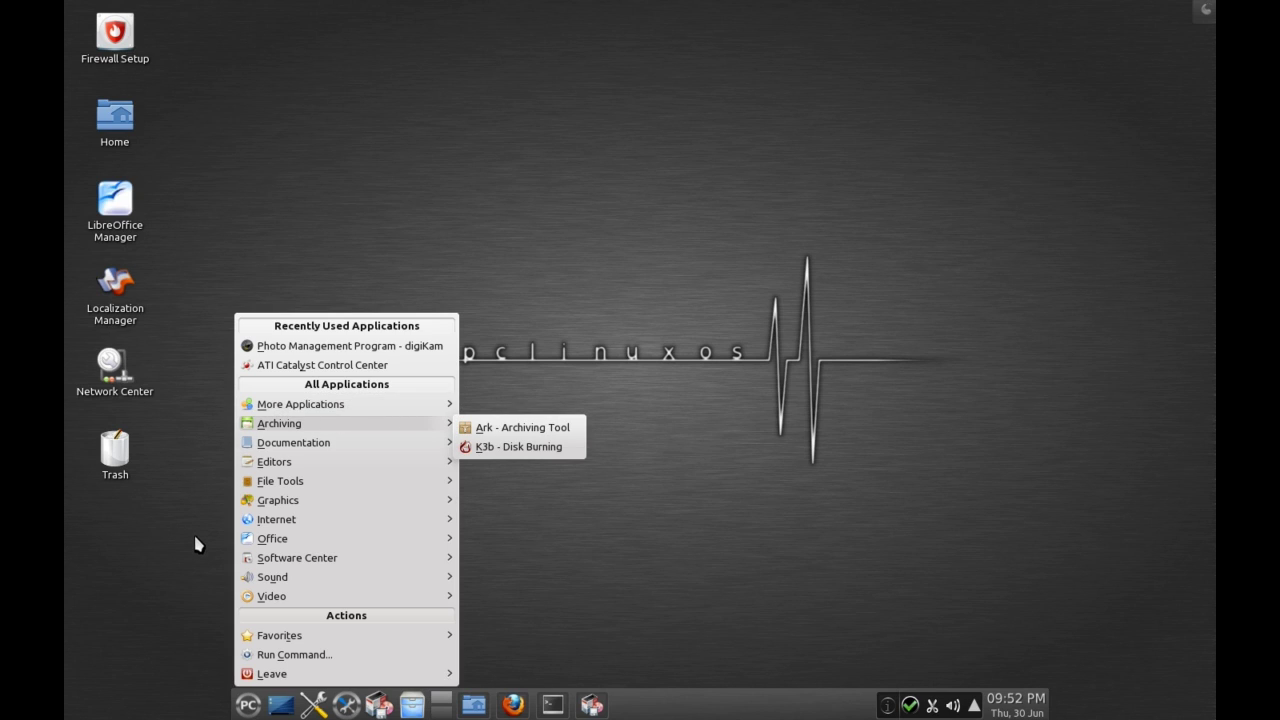
mouse_move(331, 545)
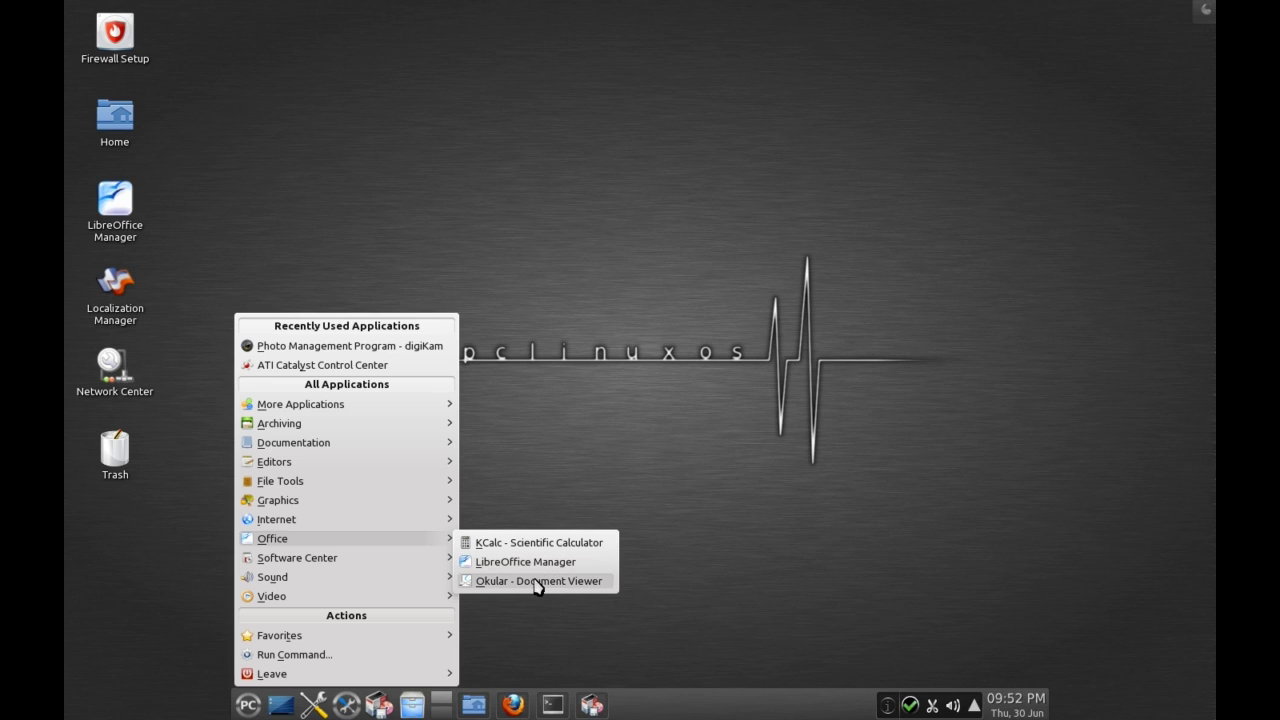
mouse_move(363, 412)
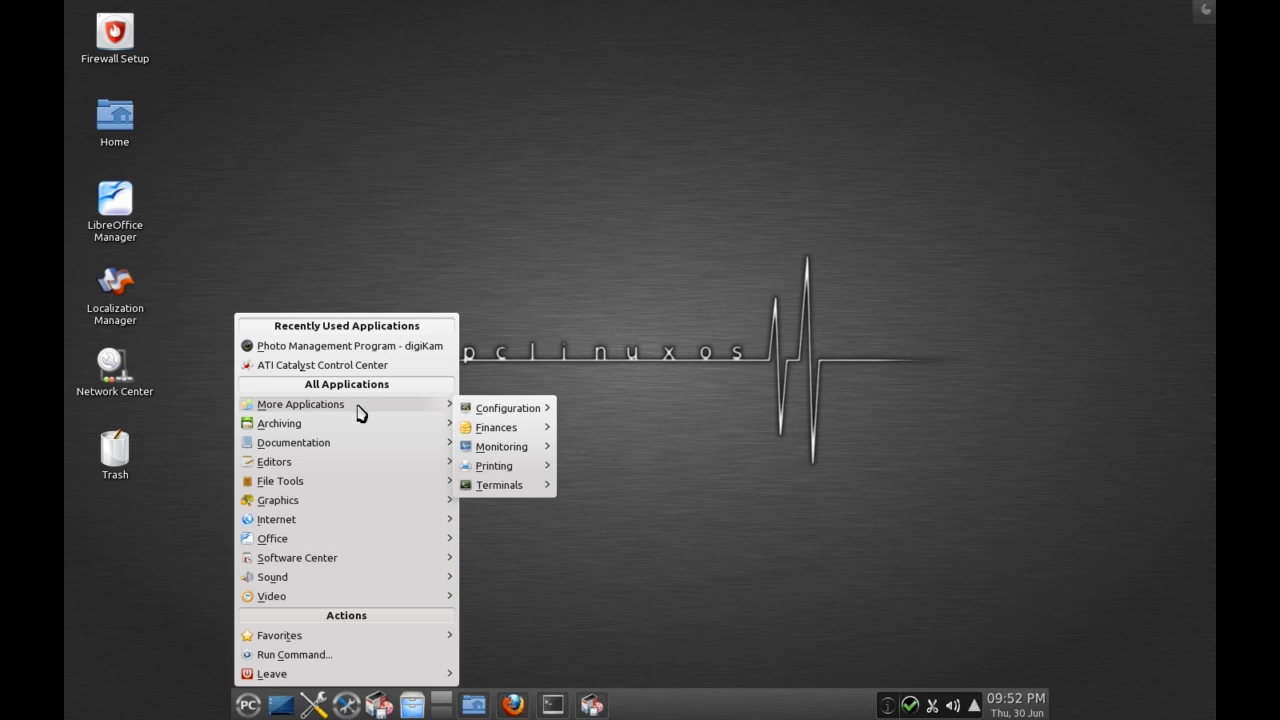
mouse_move(507, 415)
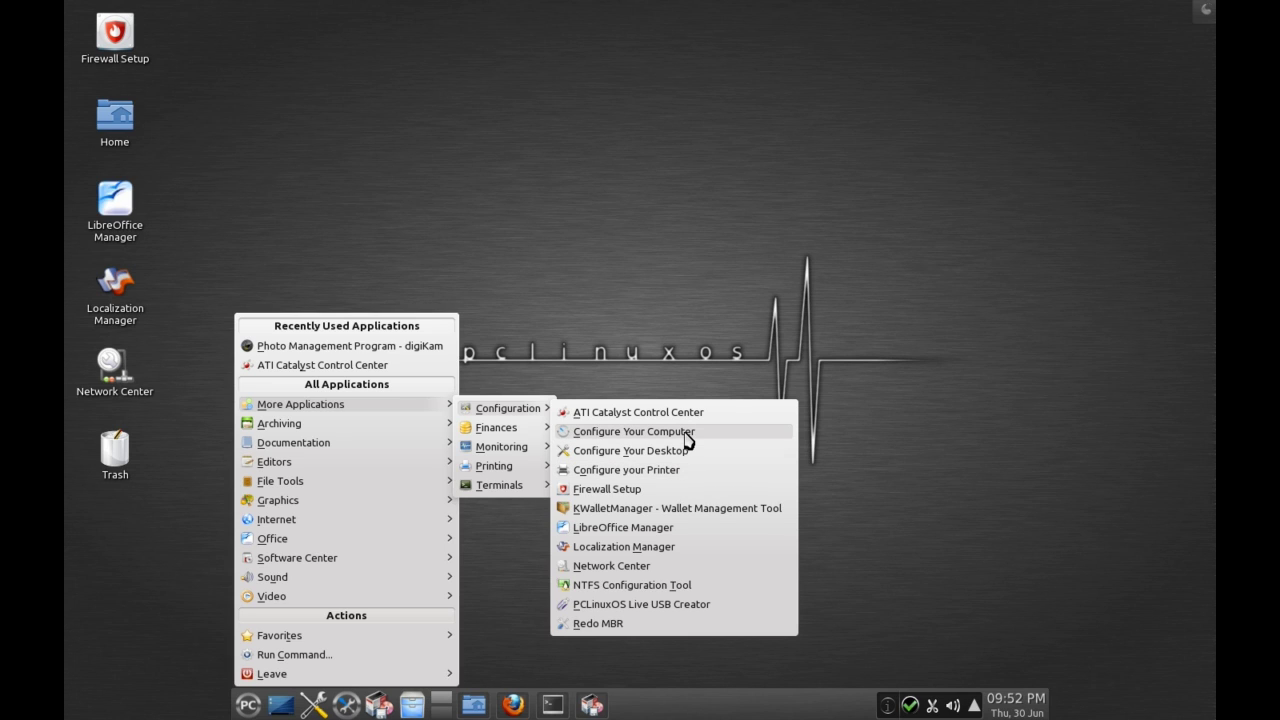
left_click(634, 431)
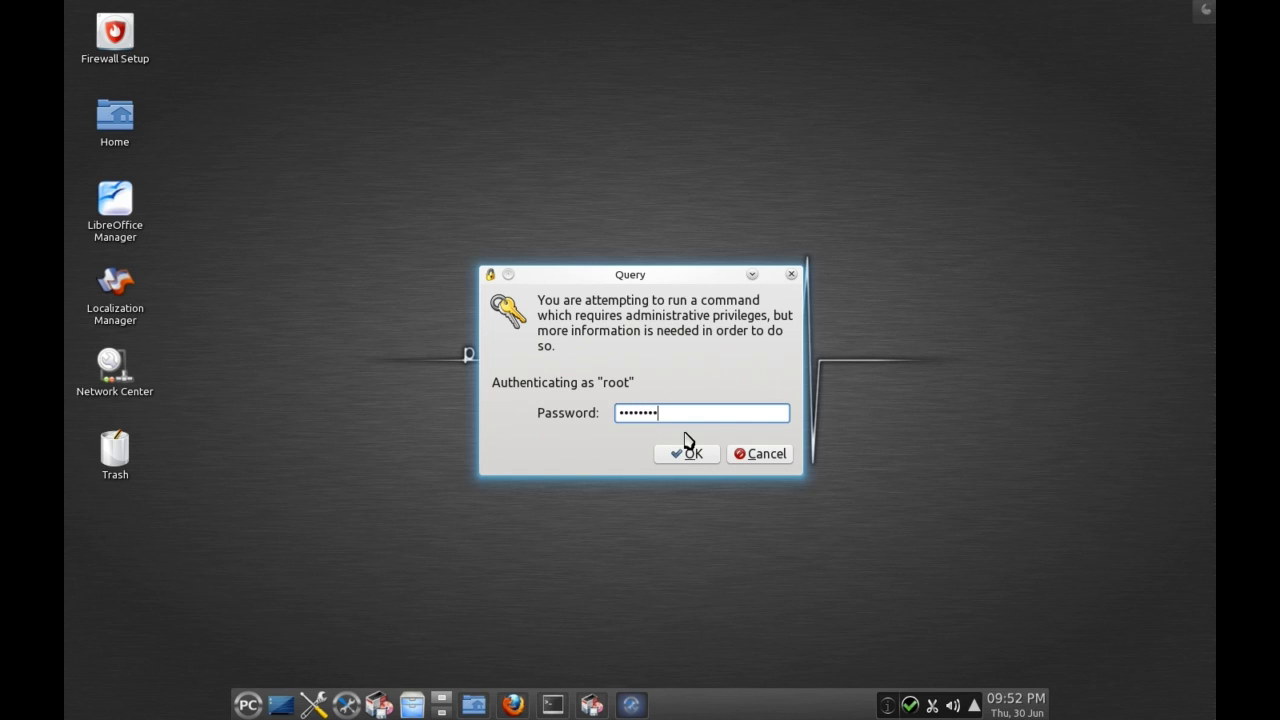
key("Return")
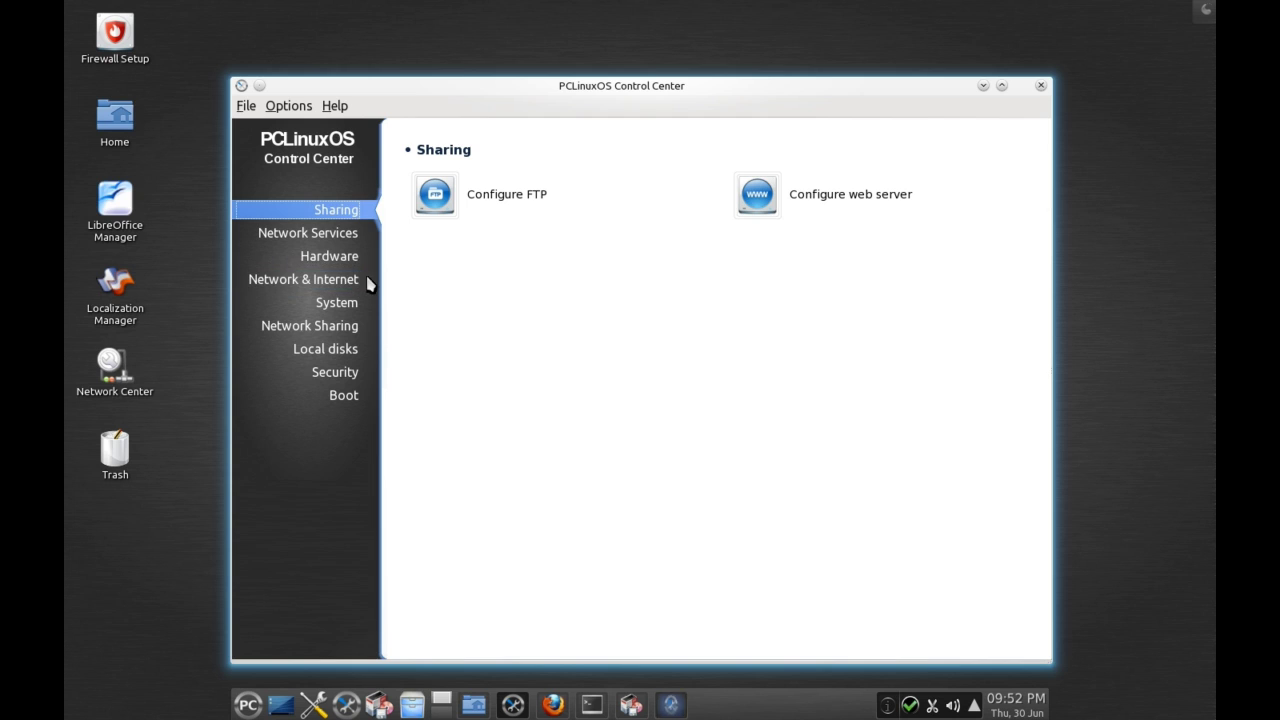
Look through the Control Center's Network & Internet, Security, Sharing, Network Services, Hardware and Boot categories, and close it
left_click(360, 284)
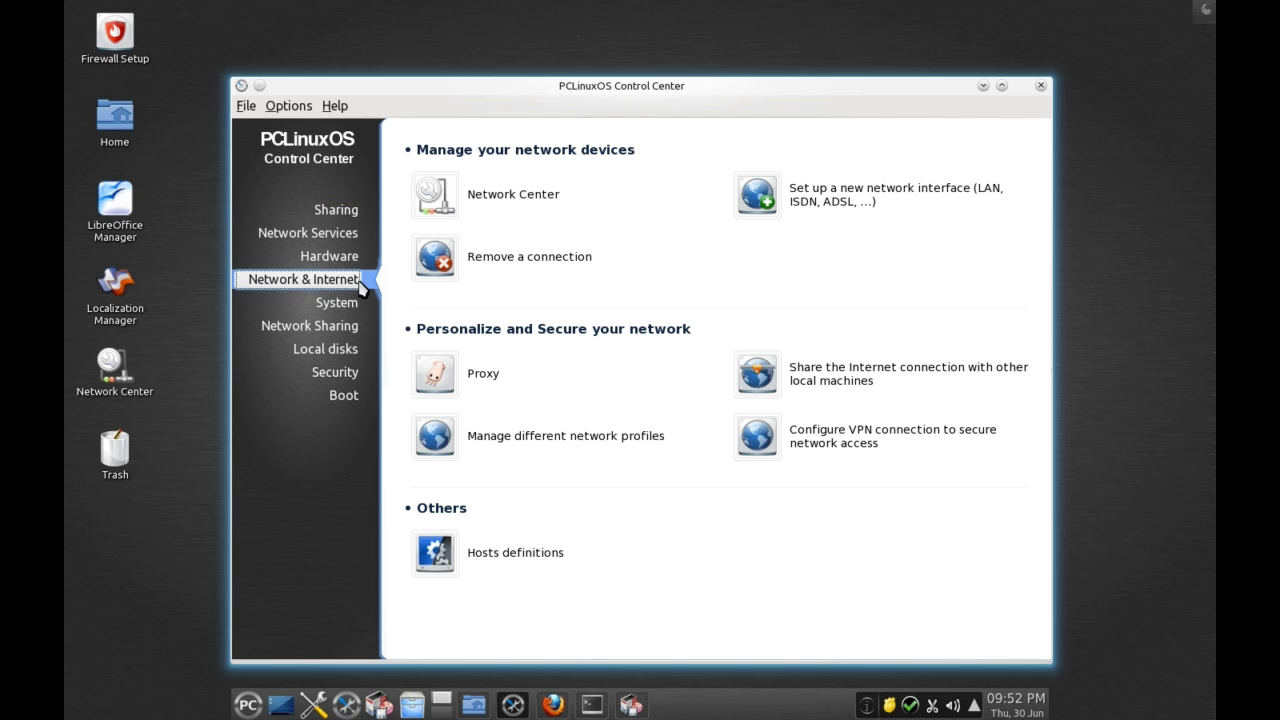
left_click(356, 349)
left_click(350, 373)
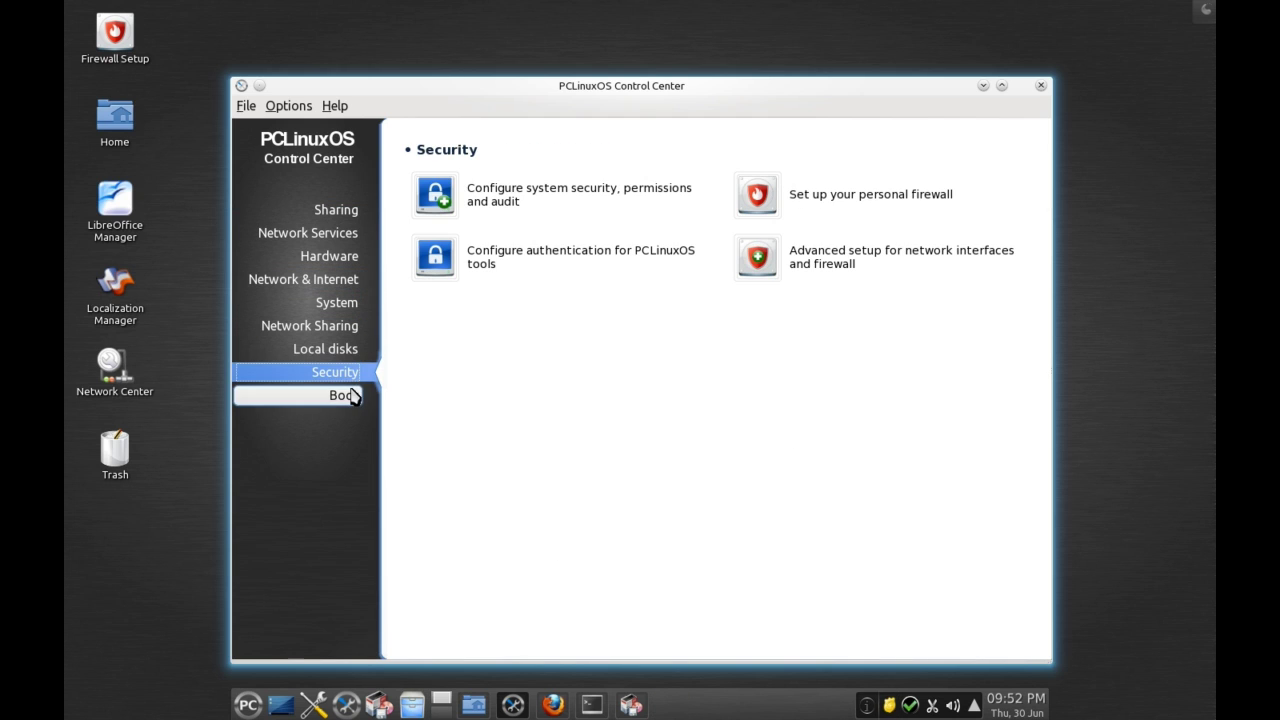
left_click(350, 397)
left_click(318, 212)
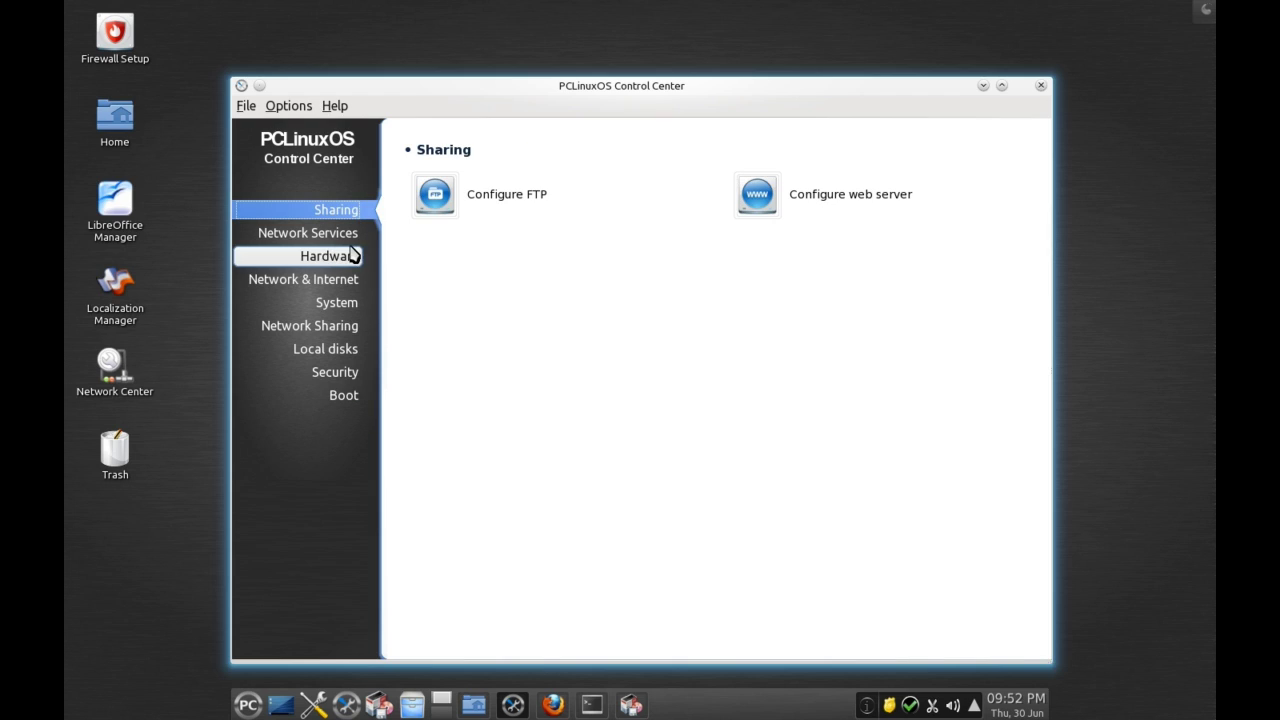
left_click(352, 238)
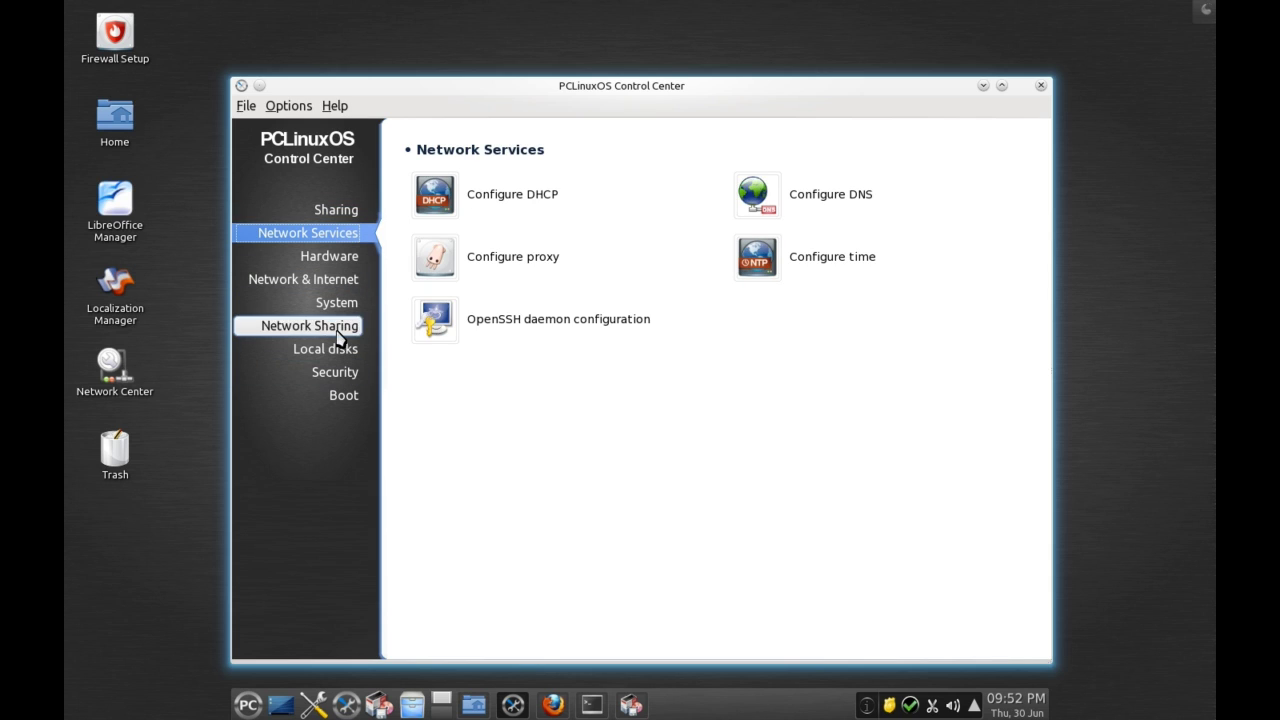
left_click(348, 262)
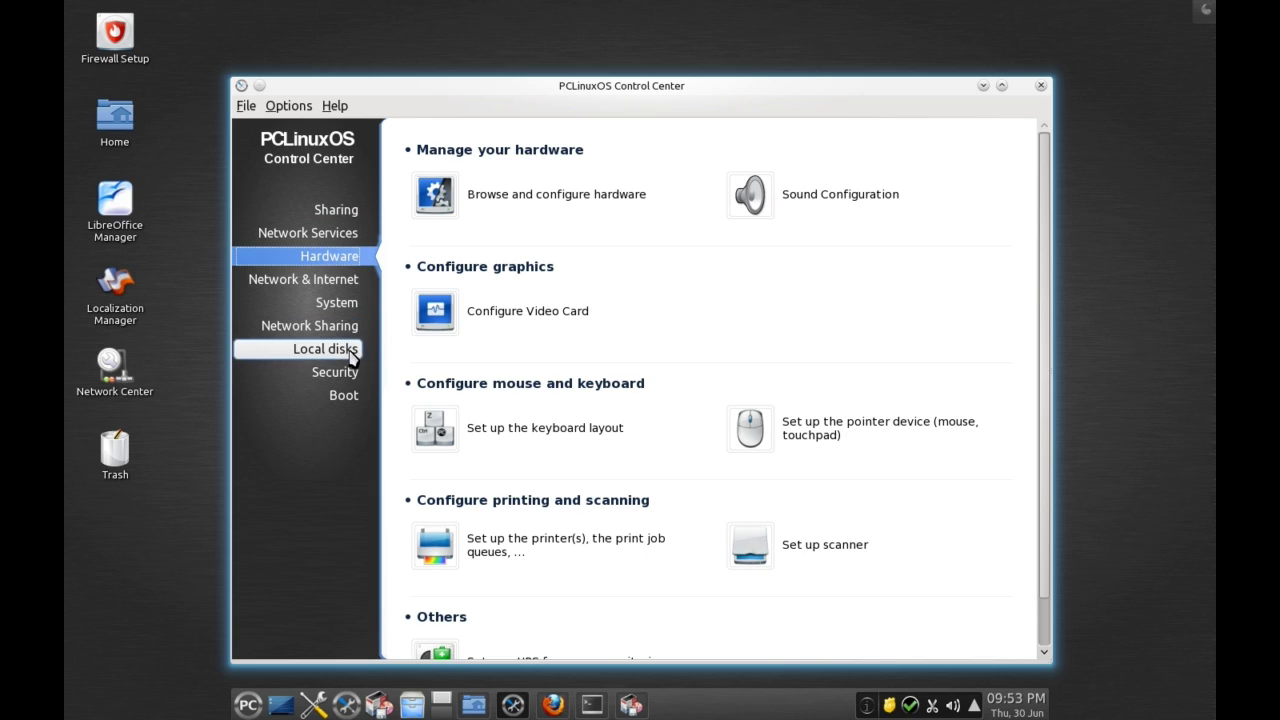
left_click(350, 395)
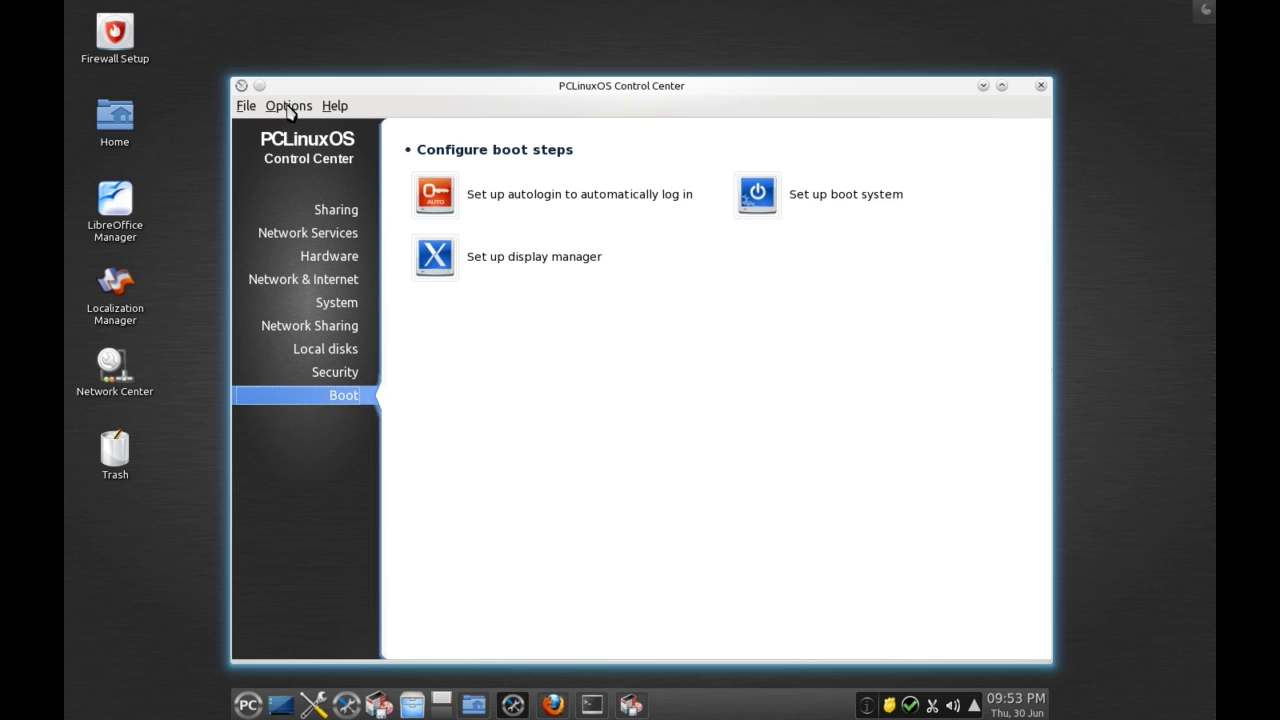
left_click(347, 216)
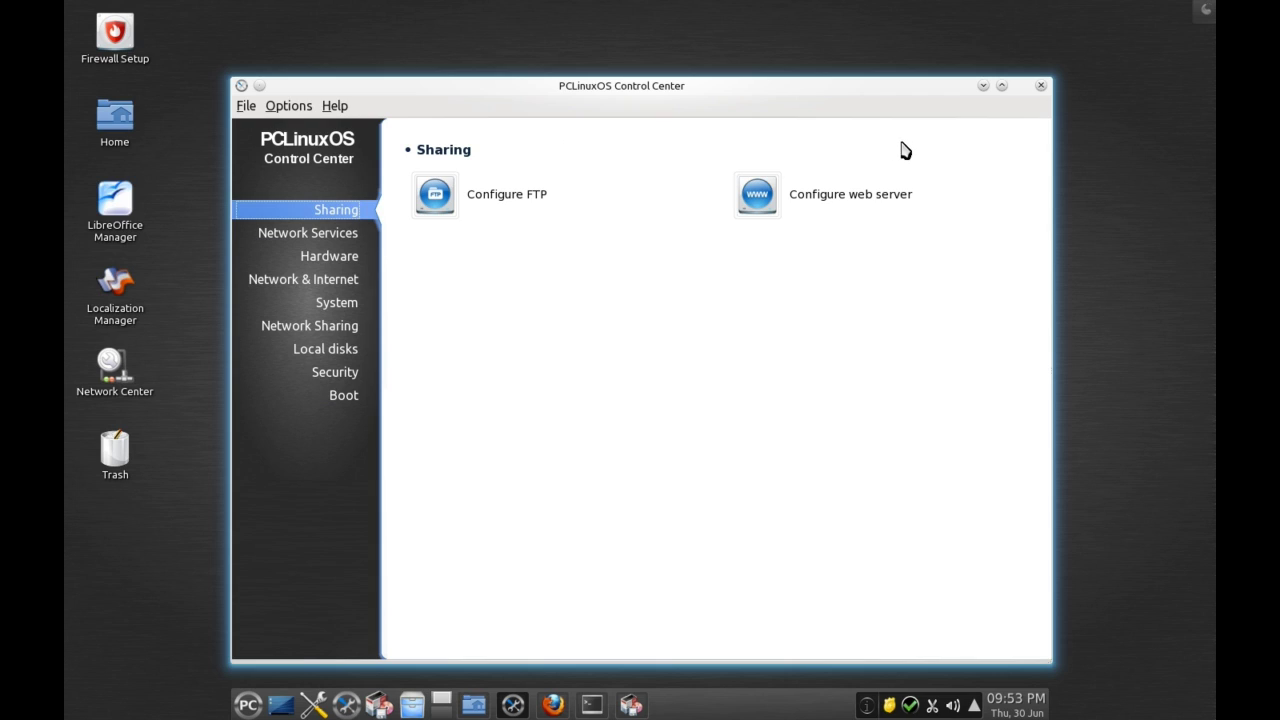
left_click(1041, 87)
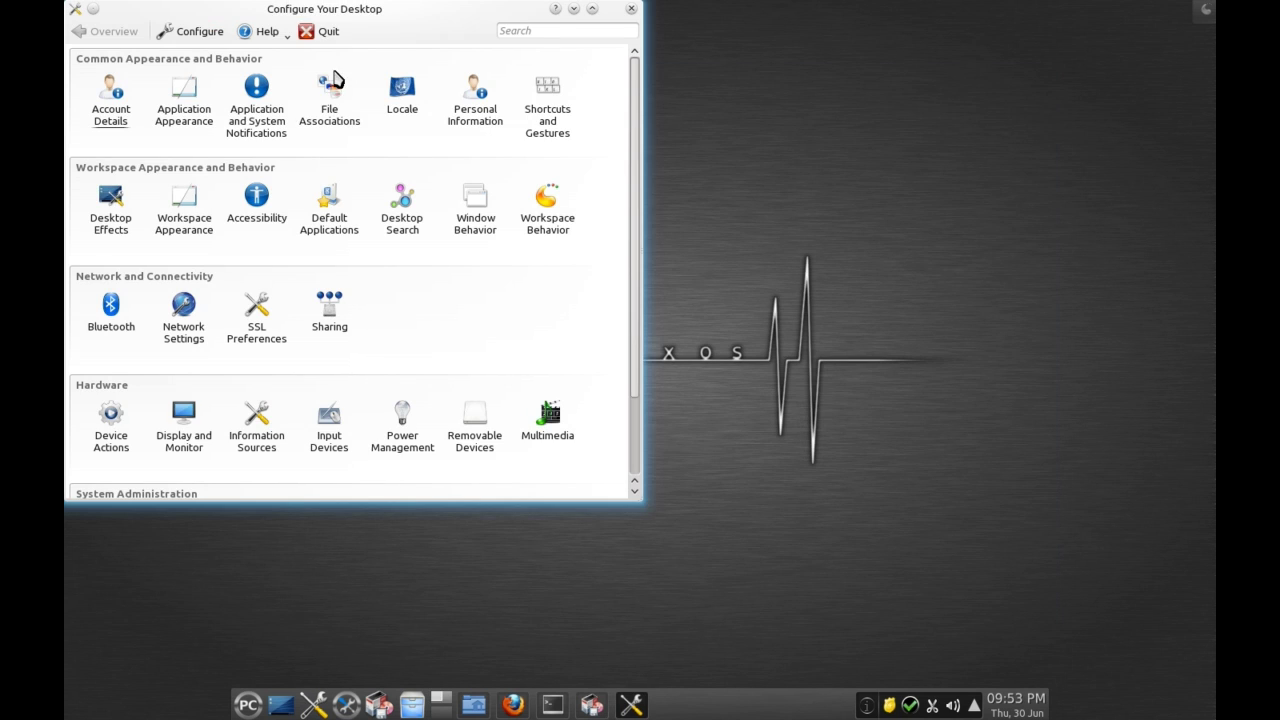
Look through the Configure Your Desktop modules from Common Appearance and Behavior to Hardware, and close the window
left_click_drag(334, 9, 483, 58)
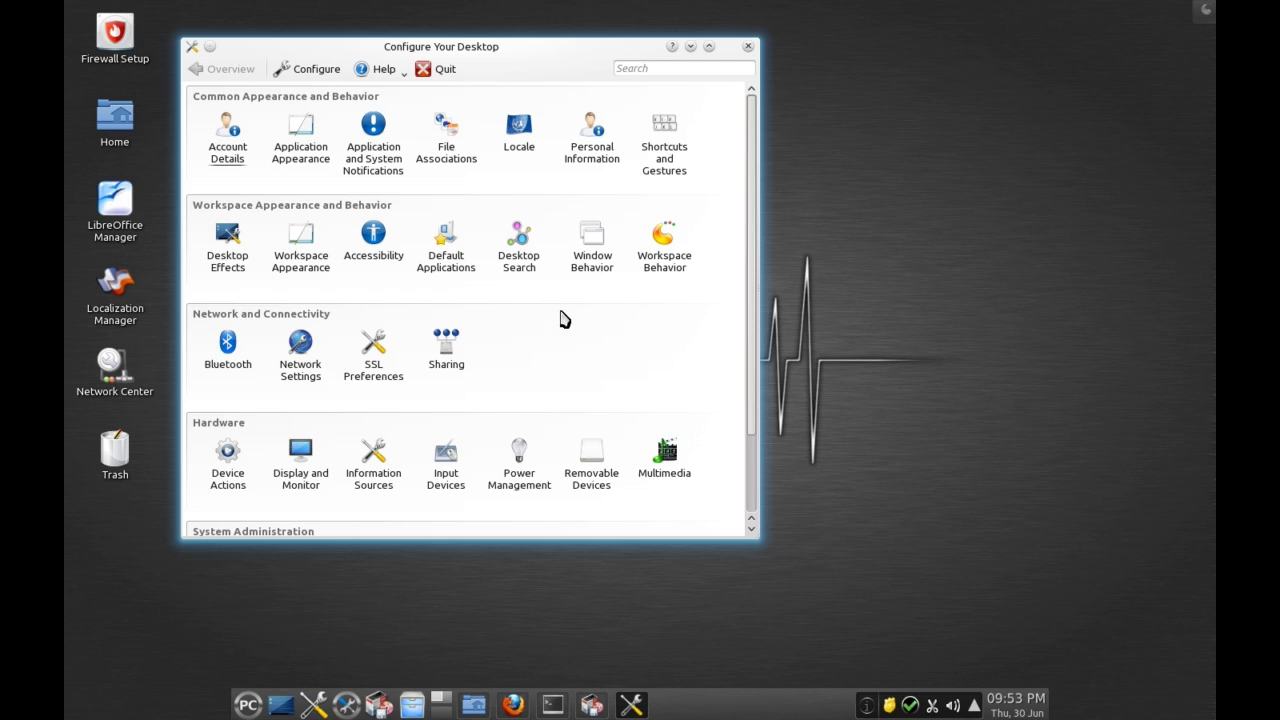
scroll(752, 194, "down", 1)
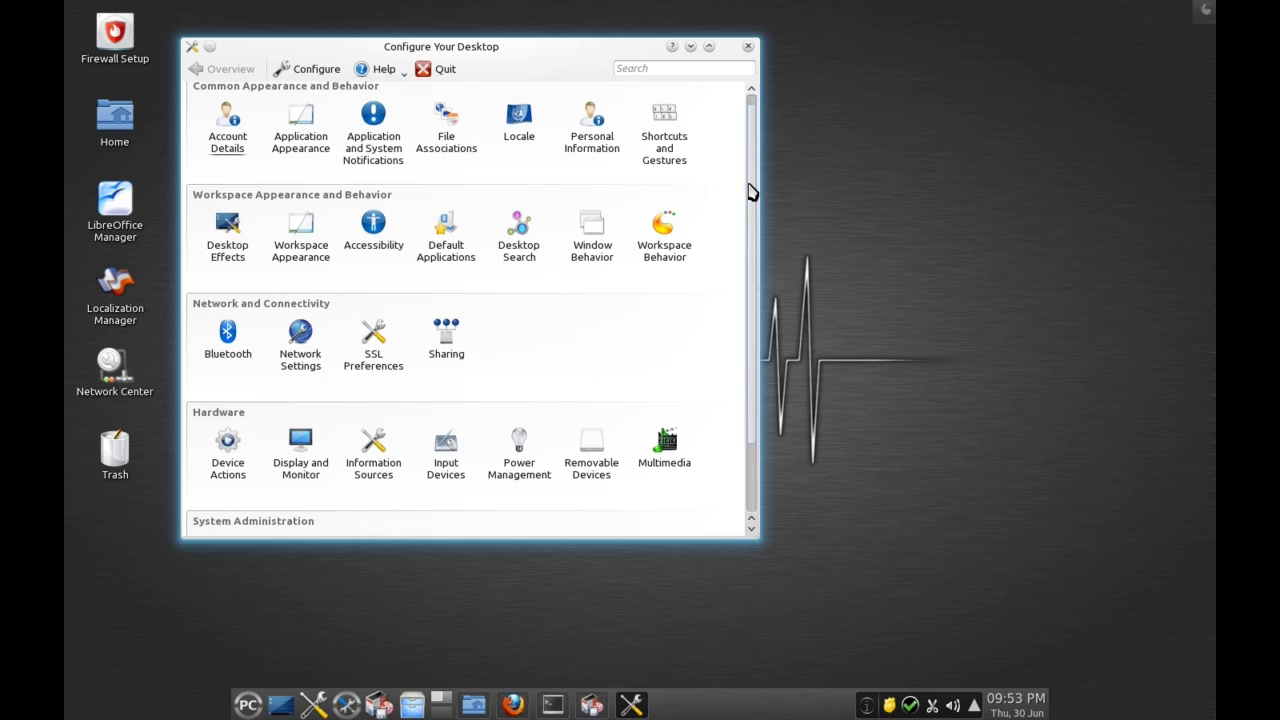
scroll(753, 190, "up", 1)
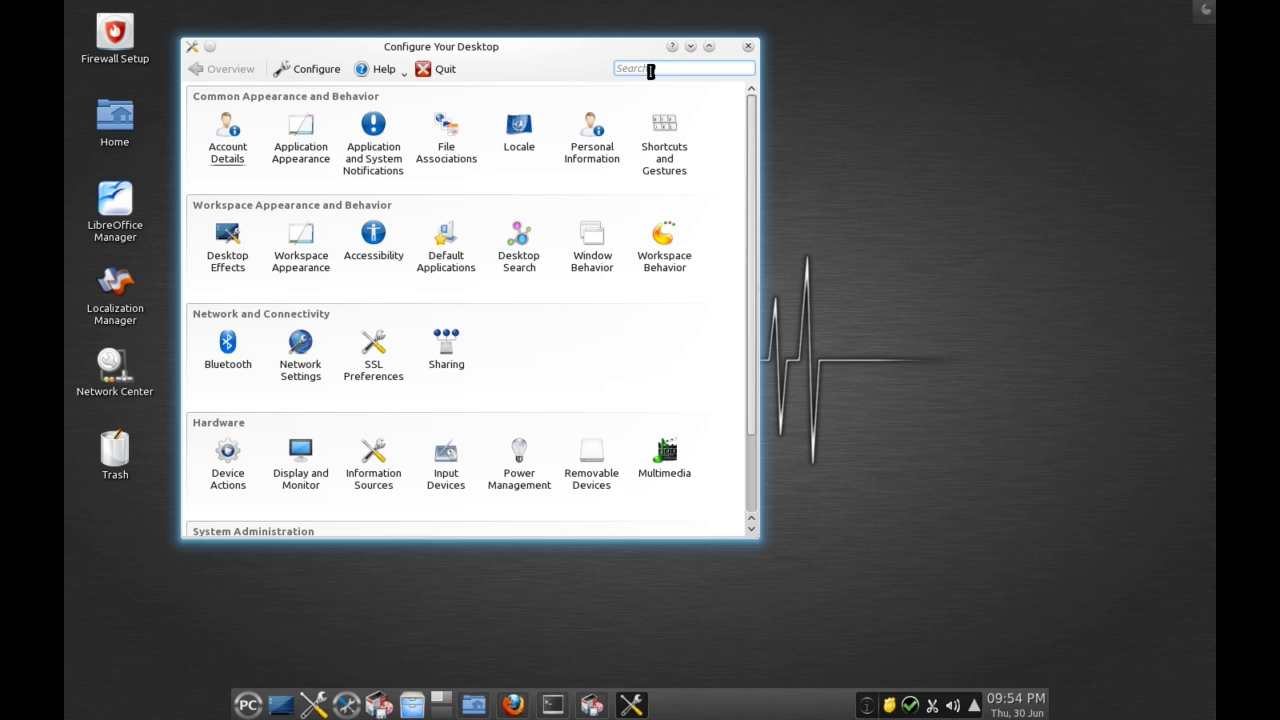
scroll(745, 162, "down", 1)
left_click_drag(745, 162, 752, 124)
left_click(748, 47)
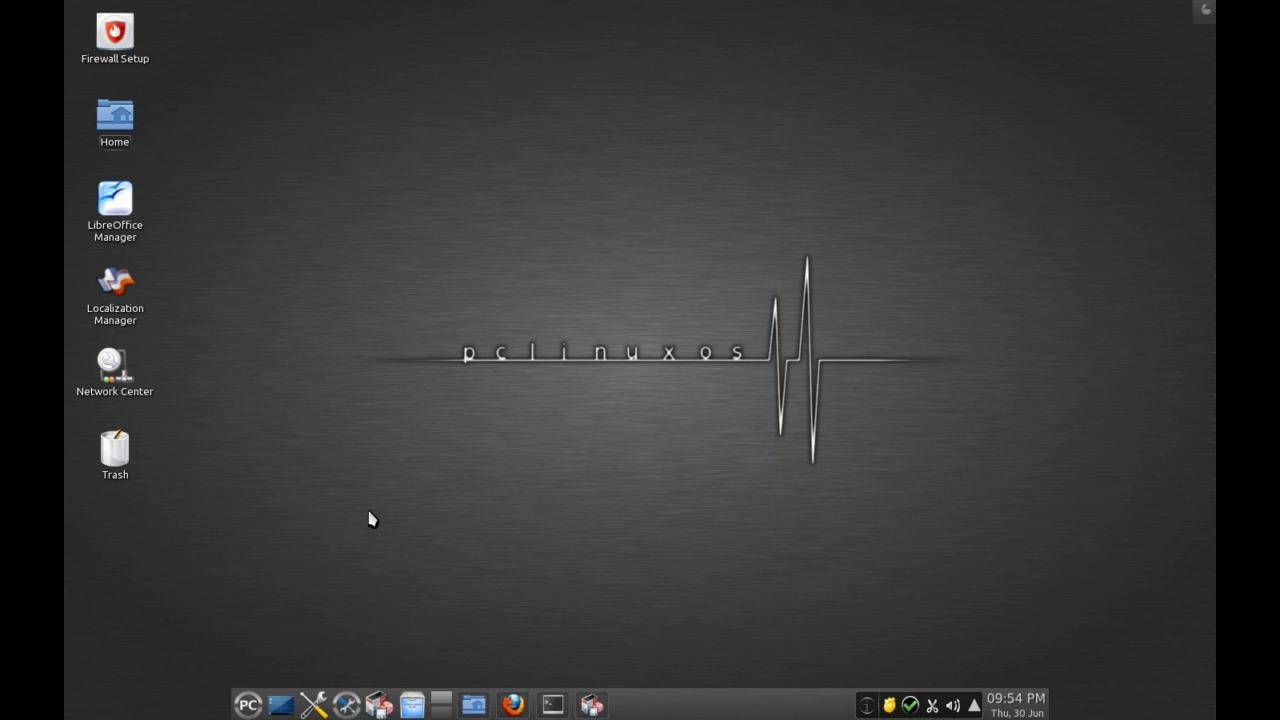
Launch the KMyMoney personal finance manager from the Finances group of More Applications
left_click(248, 705)
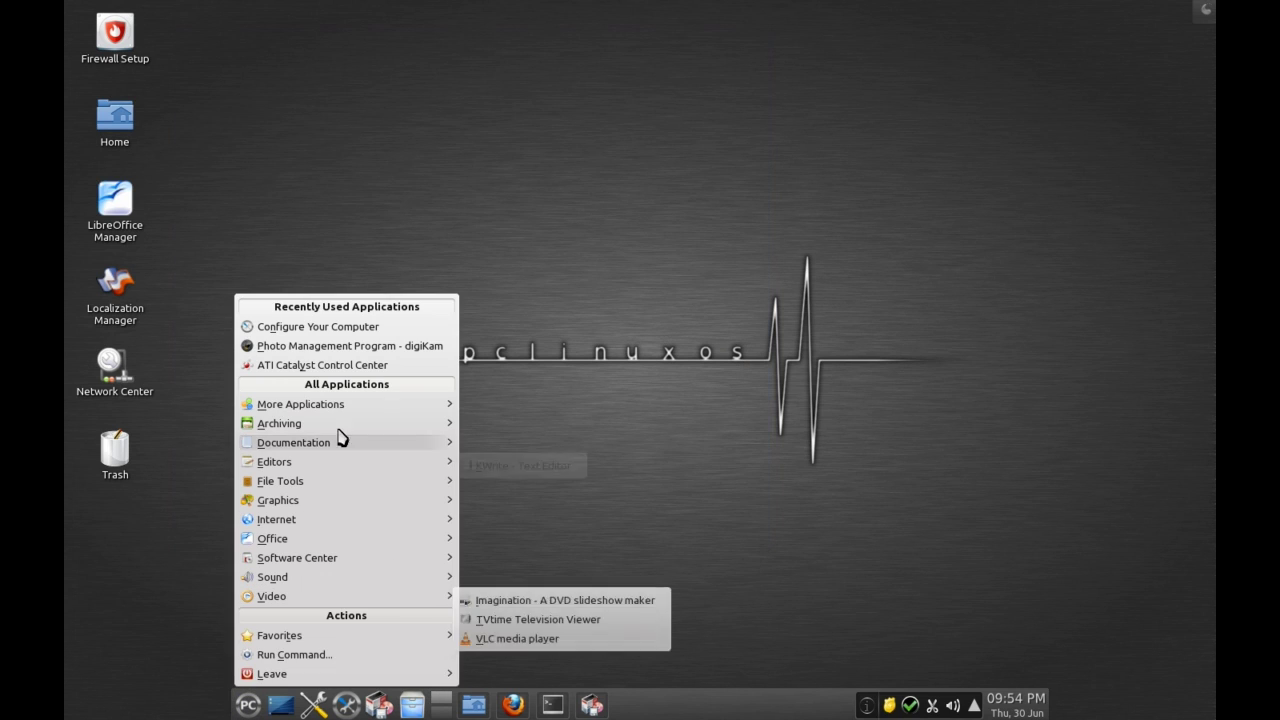
mouse_move(450, 408)
mouse_move(523, 409)
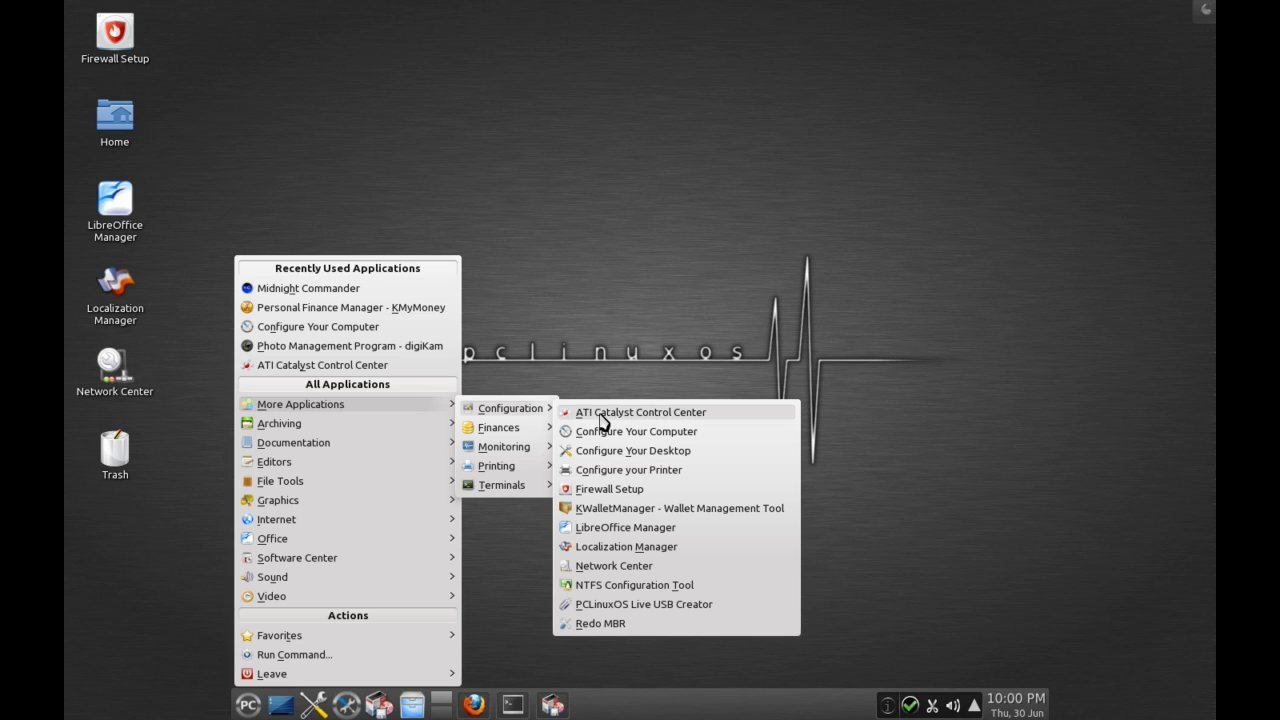
mouse_move(515, 432)
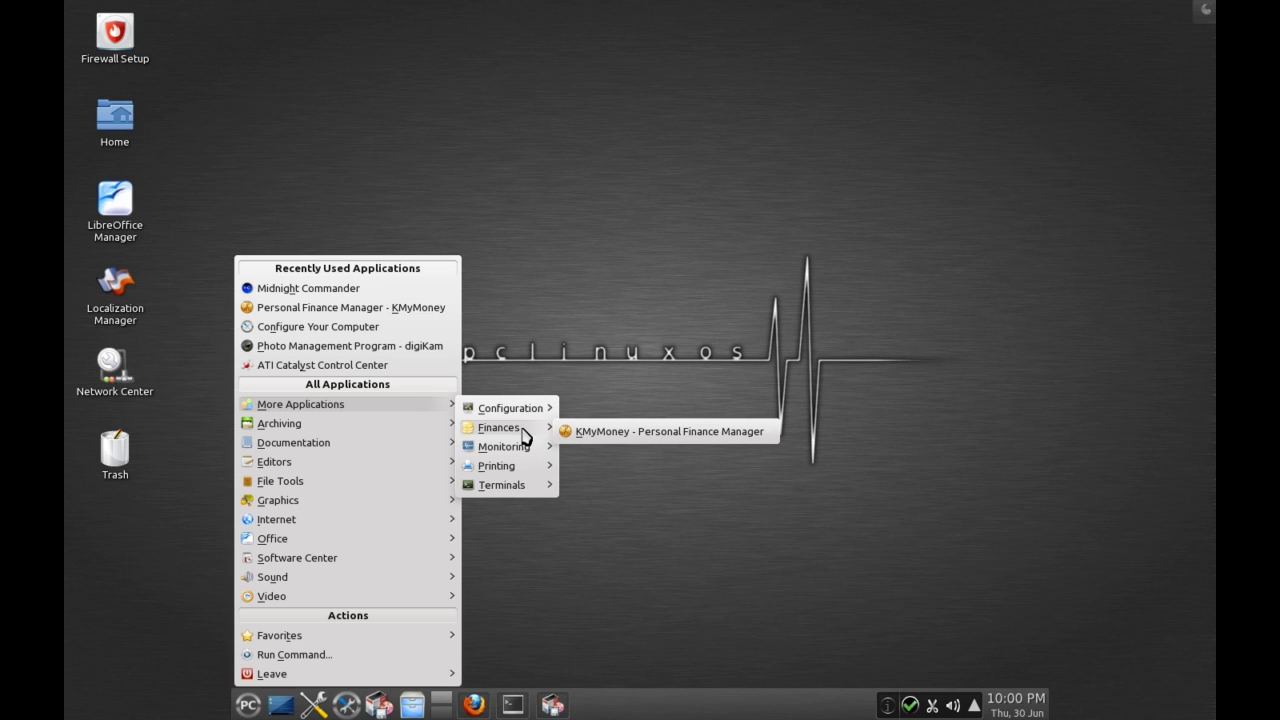
left_click(575, 438)
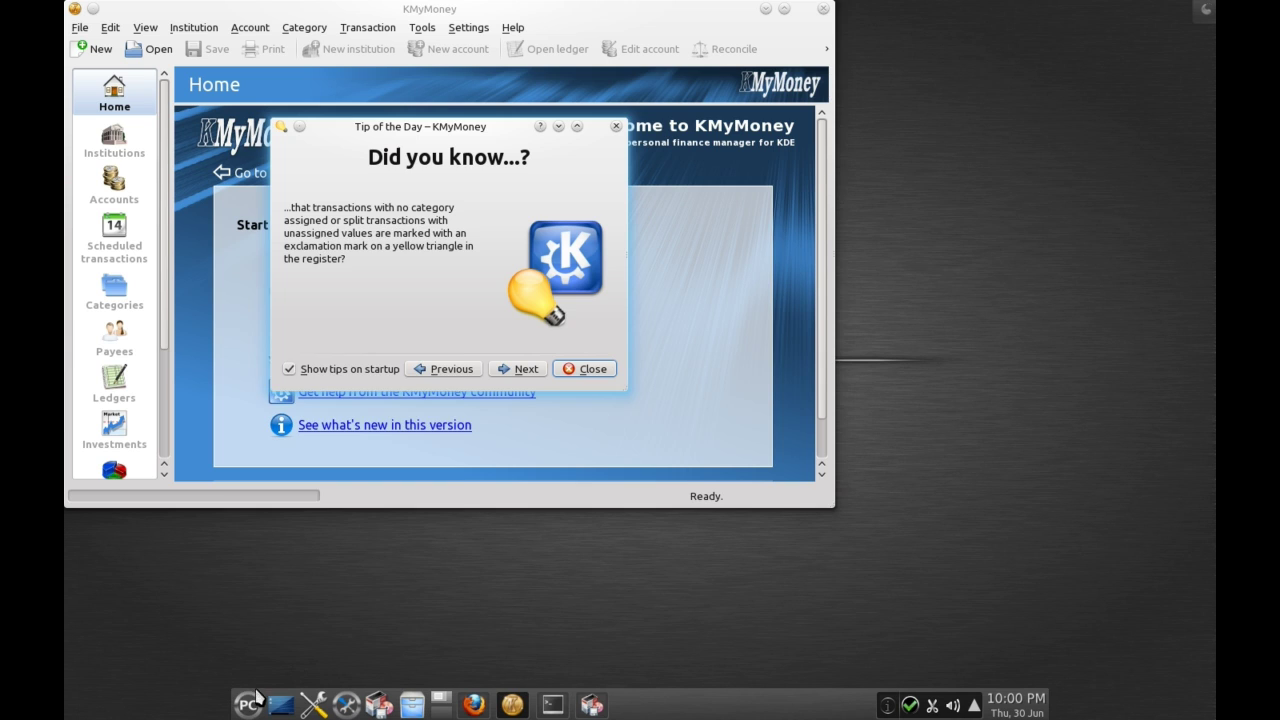
Look through the Configuration, Finances, Monitoring and Printing groups of More Applications, and the Documentation group
left_click(247, 705)
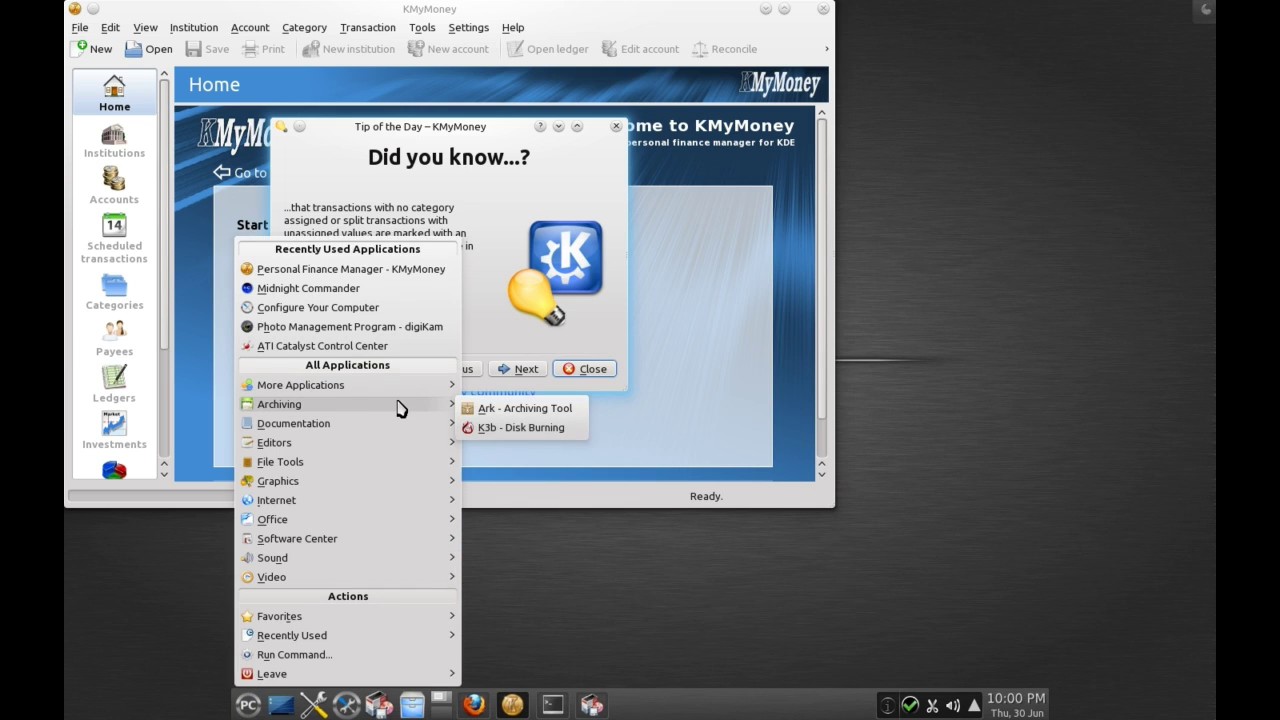
mouse_move(460, 380)
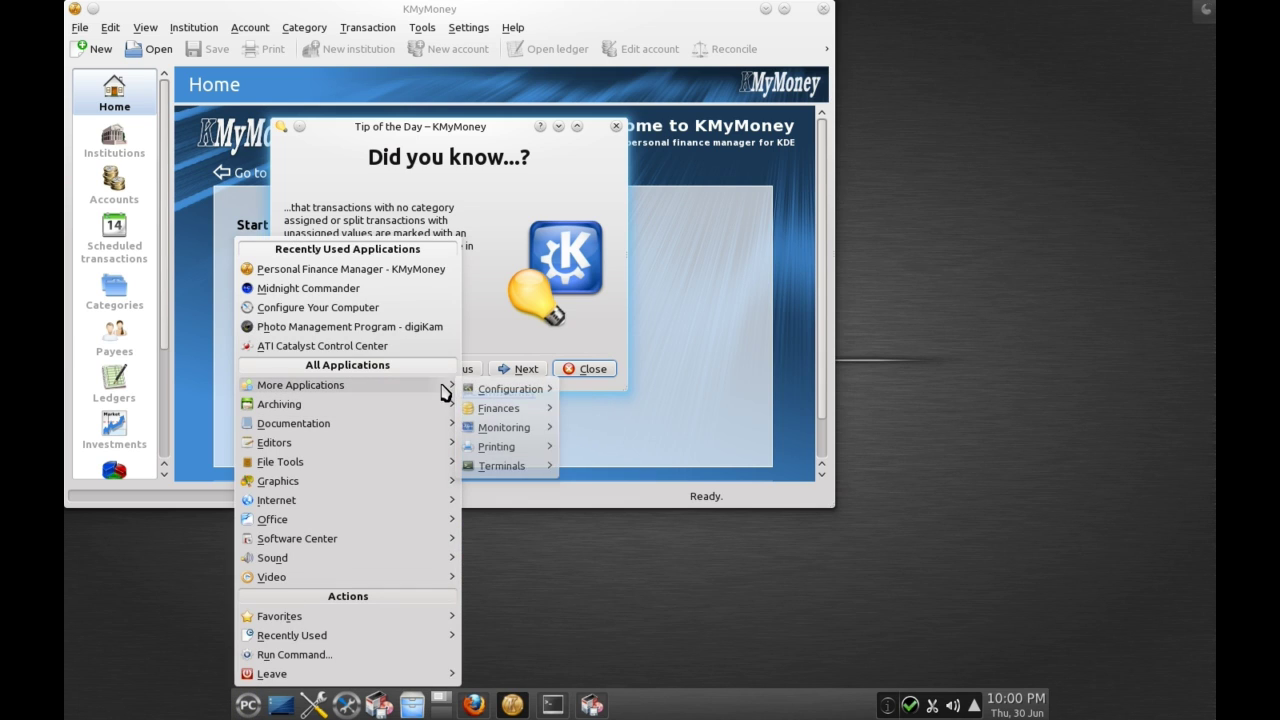
mouse_move(520, 390)
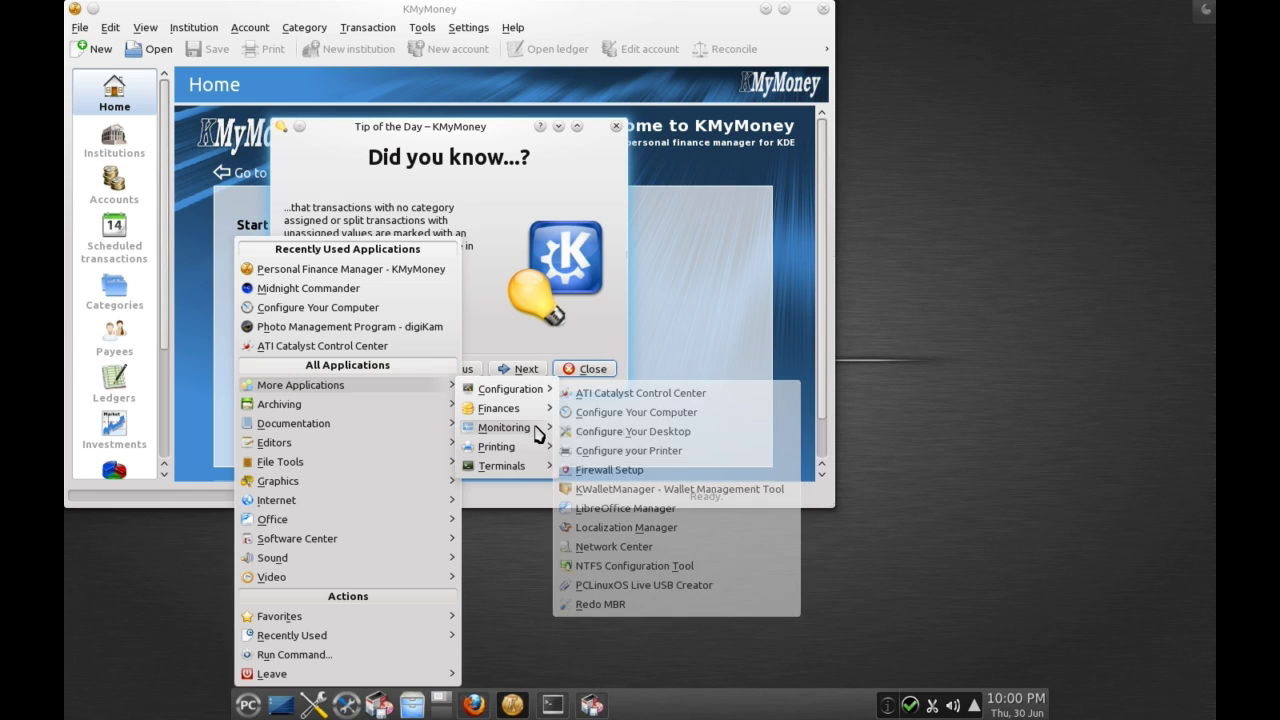
mouse_move(527, 418)
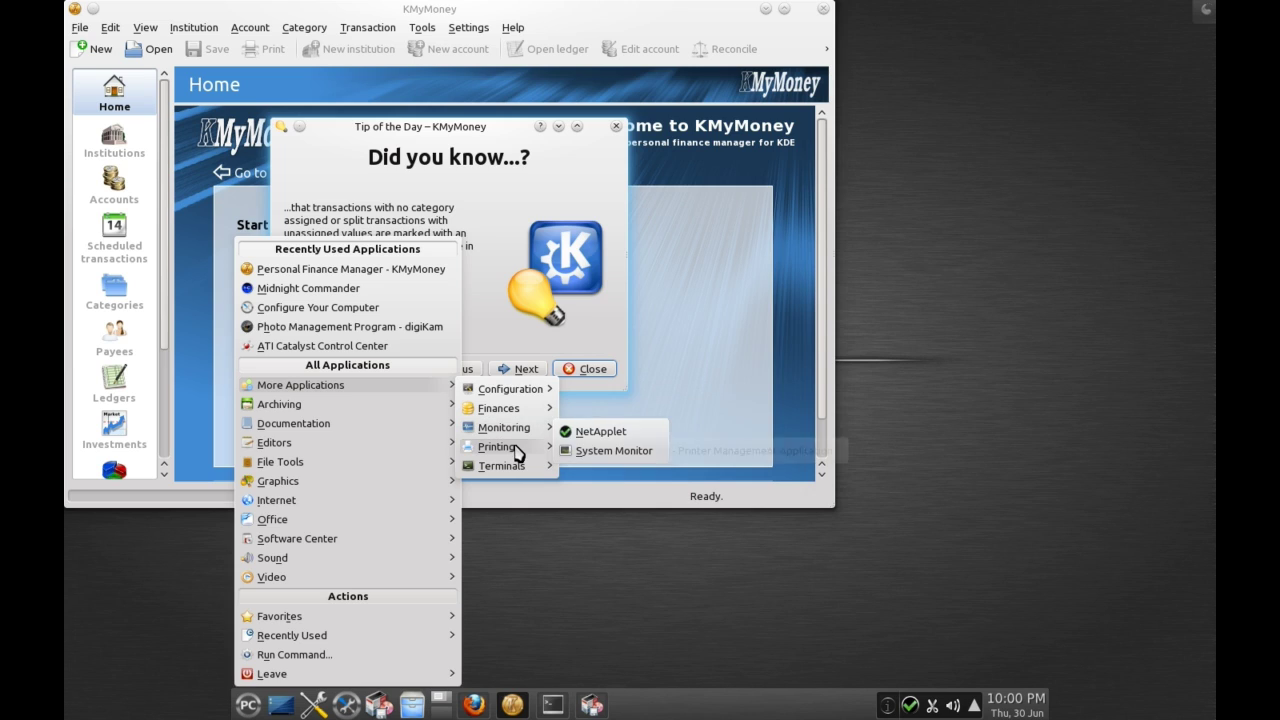
mouse_move(517, 453)
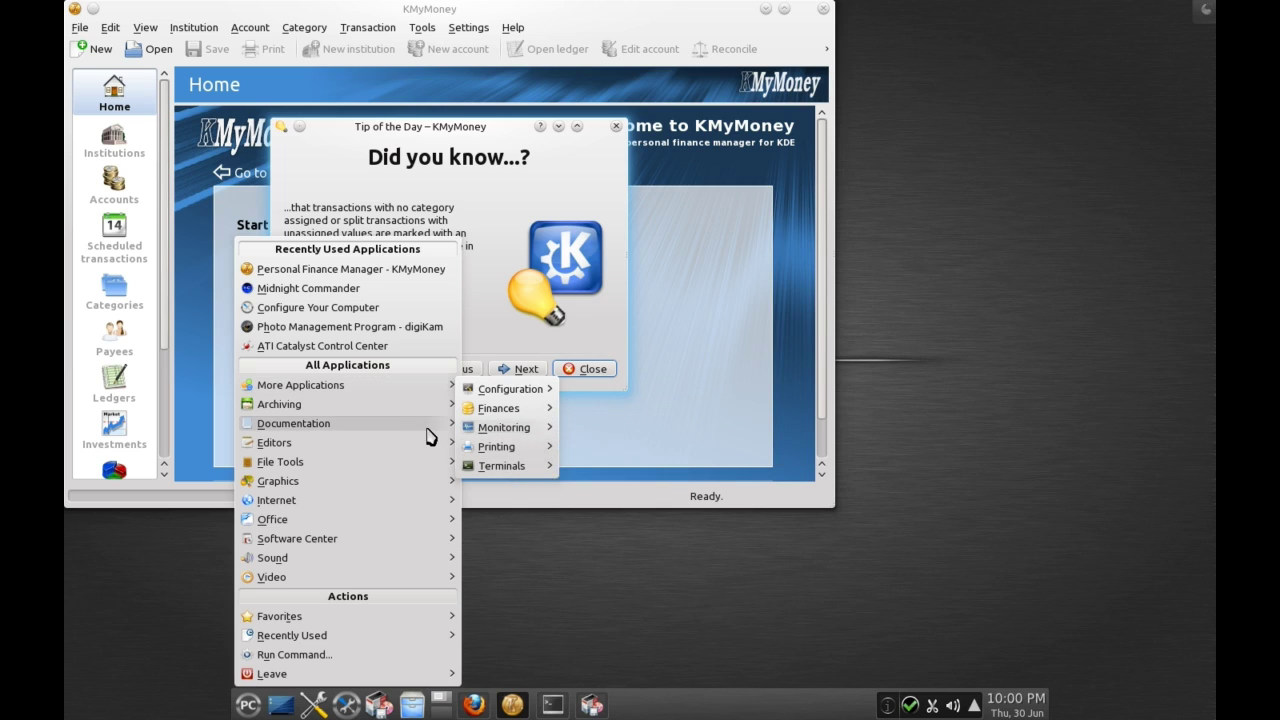
mouse_move(387, 415)
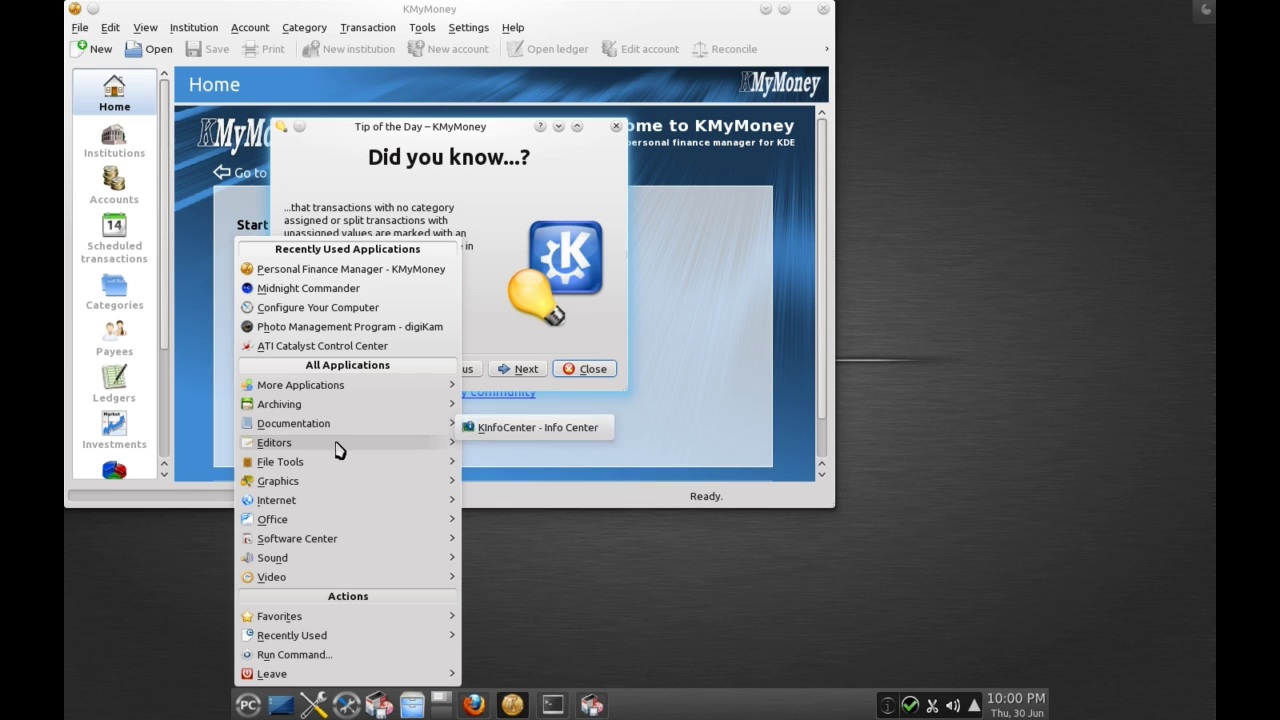
Launch Midnight Commander from the File Tools group, look at its two-pane file view and close it
mouse_move(321, 468)
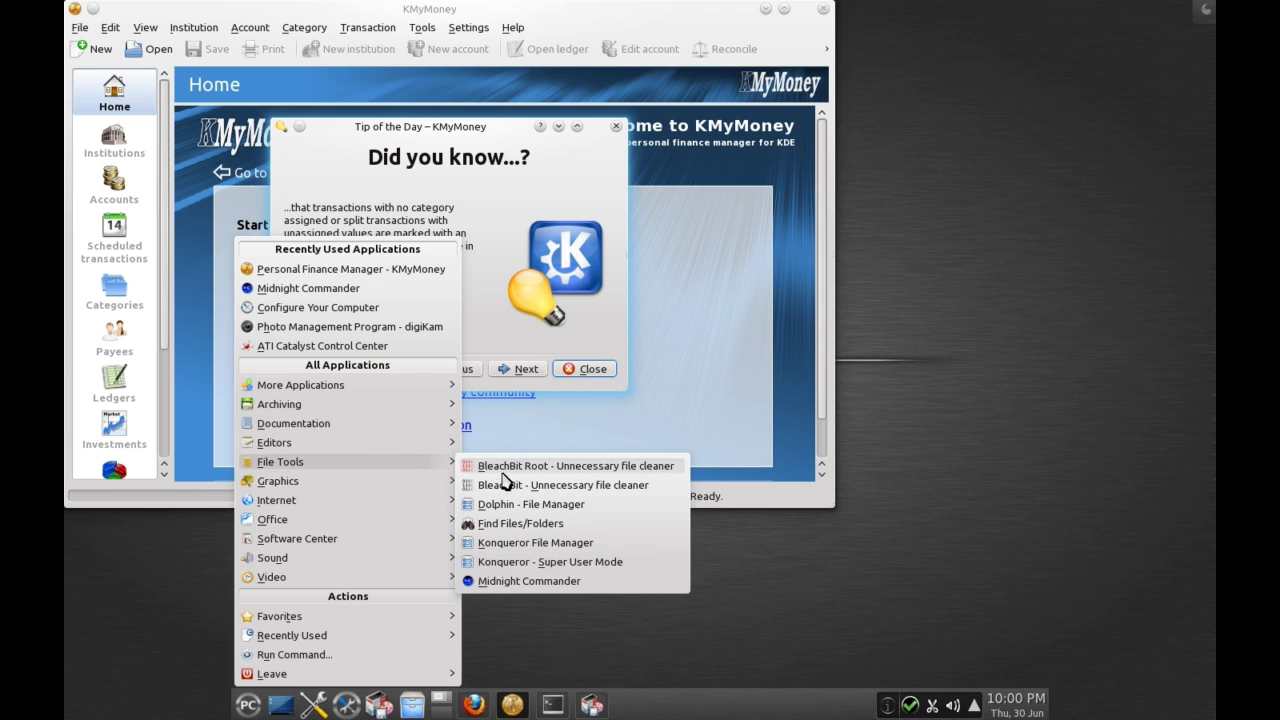
left_click(530, 581)
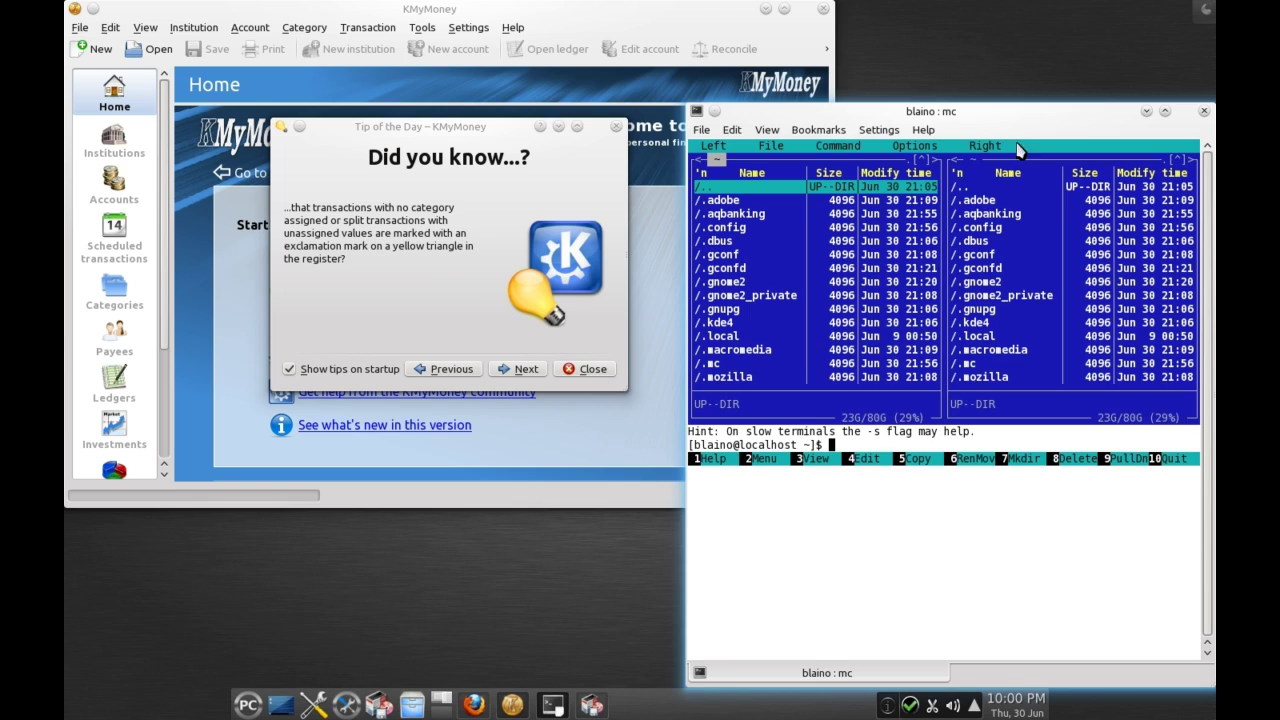
left_click_drag(1000, 111, 872, 86)
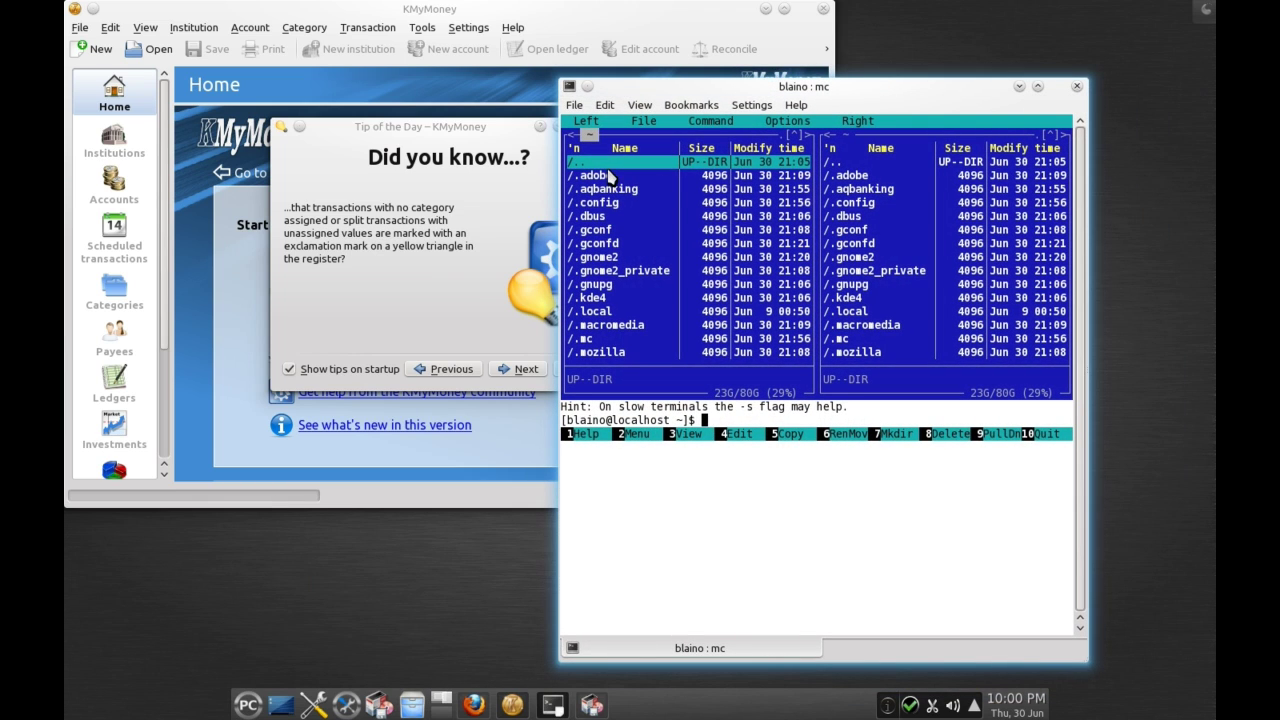
left_click(1077, 87)
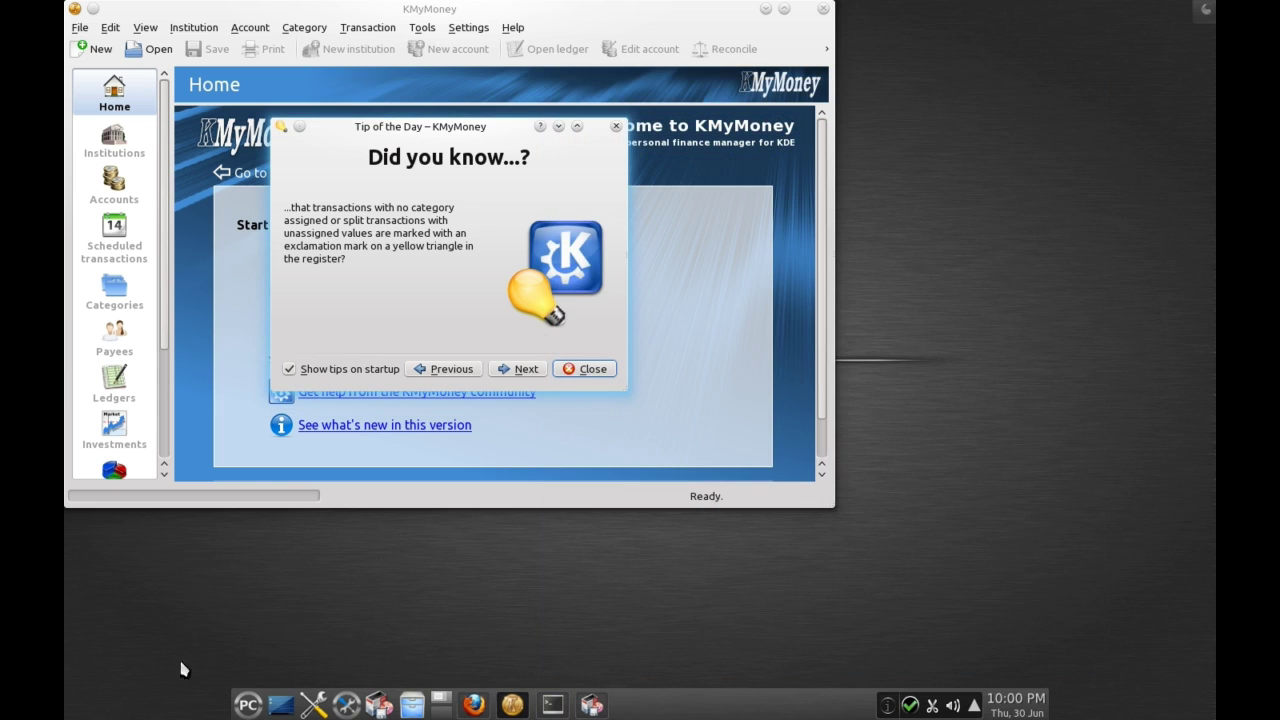
Launch the digiKam photo management program from the Graphics group and look over the group's other applications
left_click(245, 705)
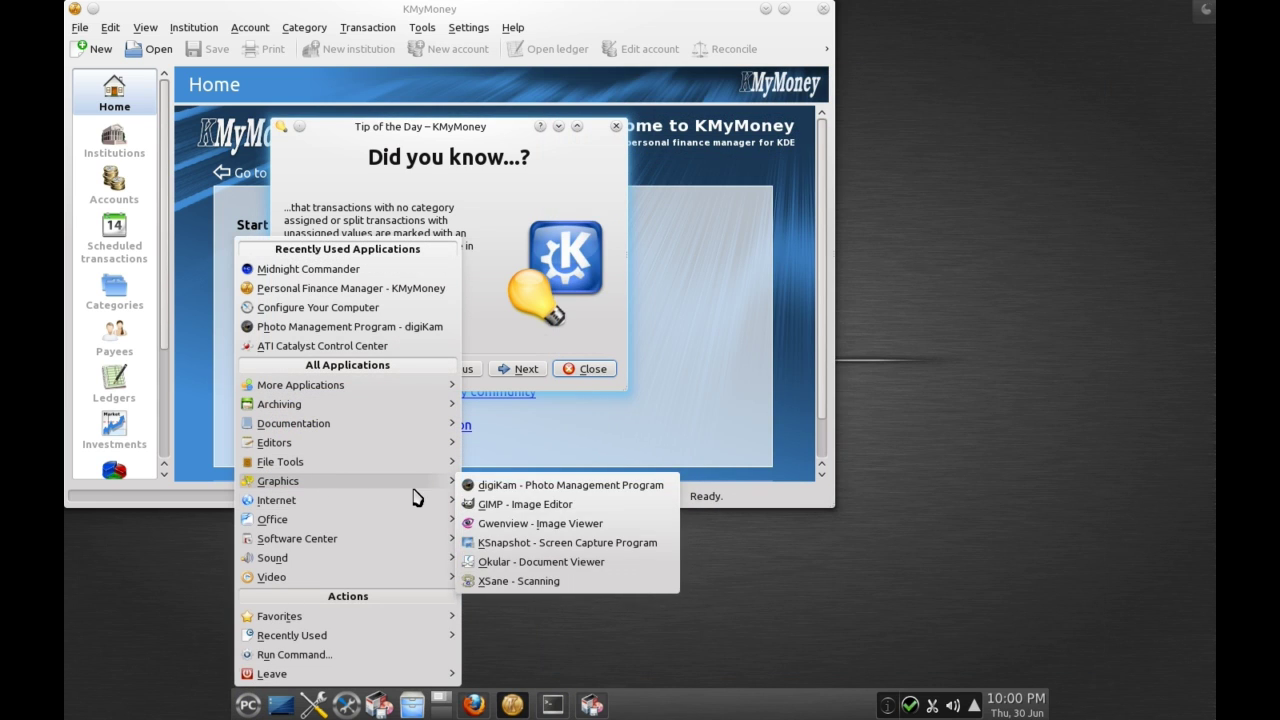
mouse_move(417, 495)
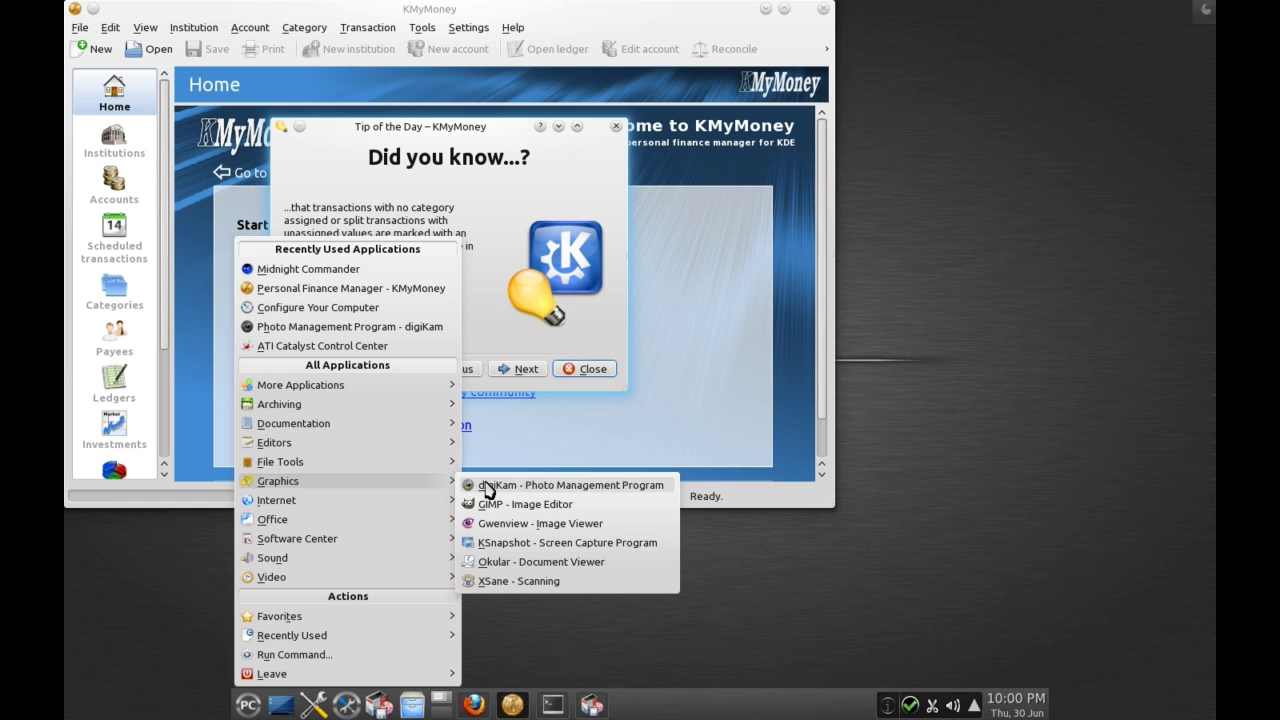
left_click(488, 487)
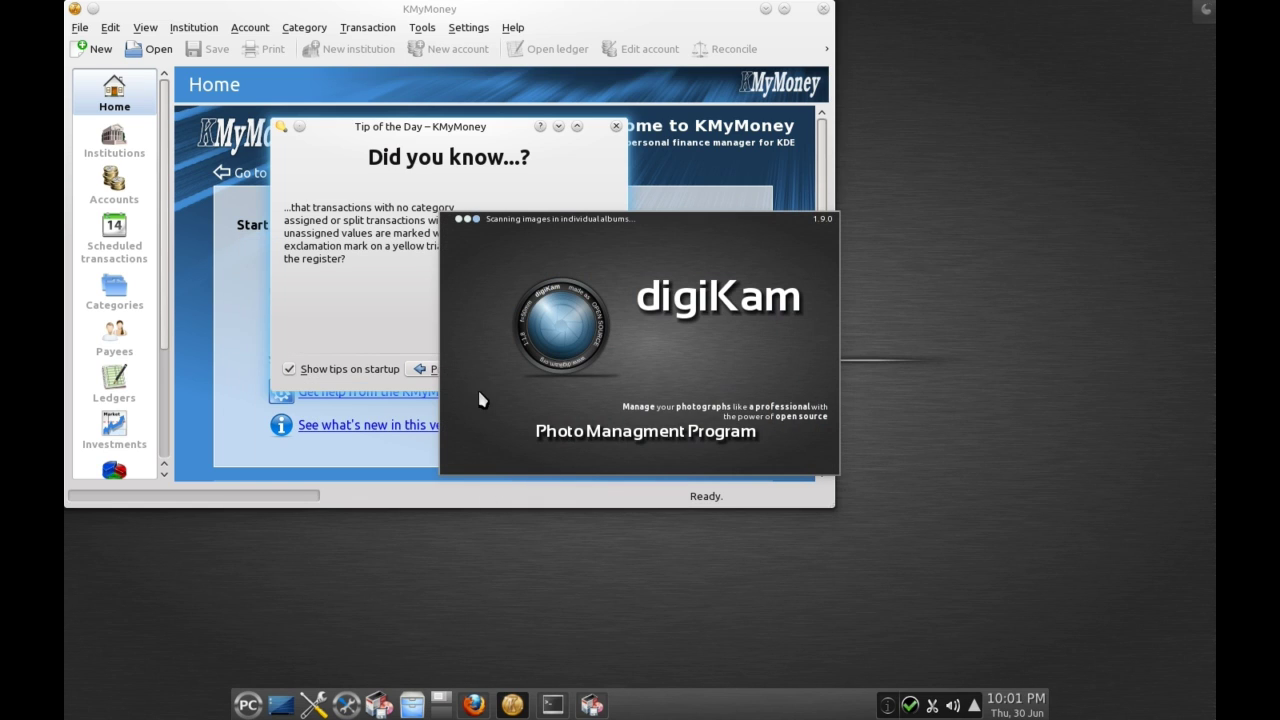
left_click(250, 703)
mouse_move(428, 481)
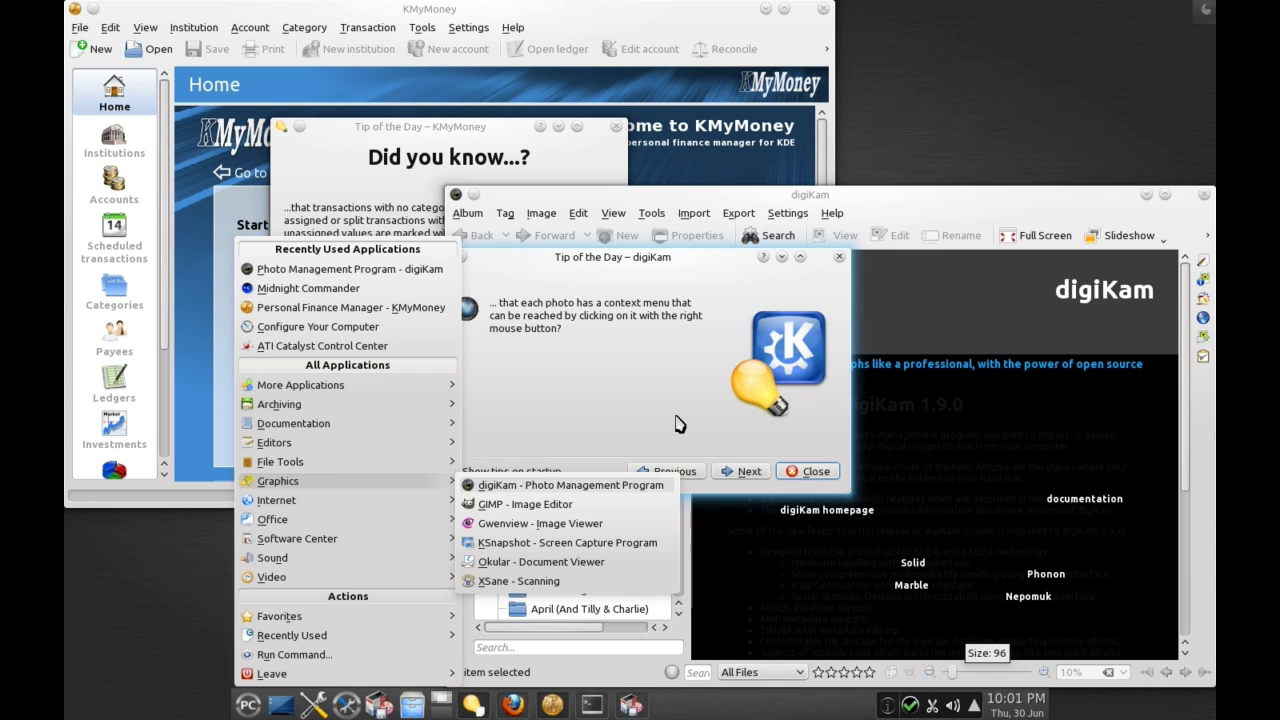
left_click(728, 431)
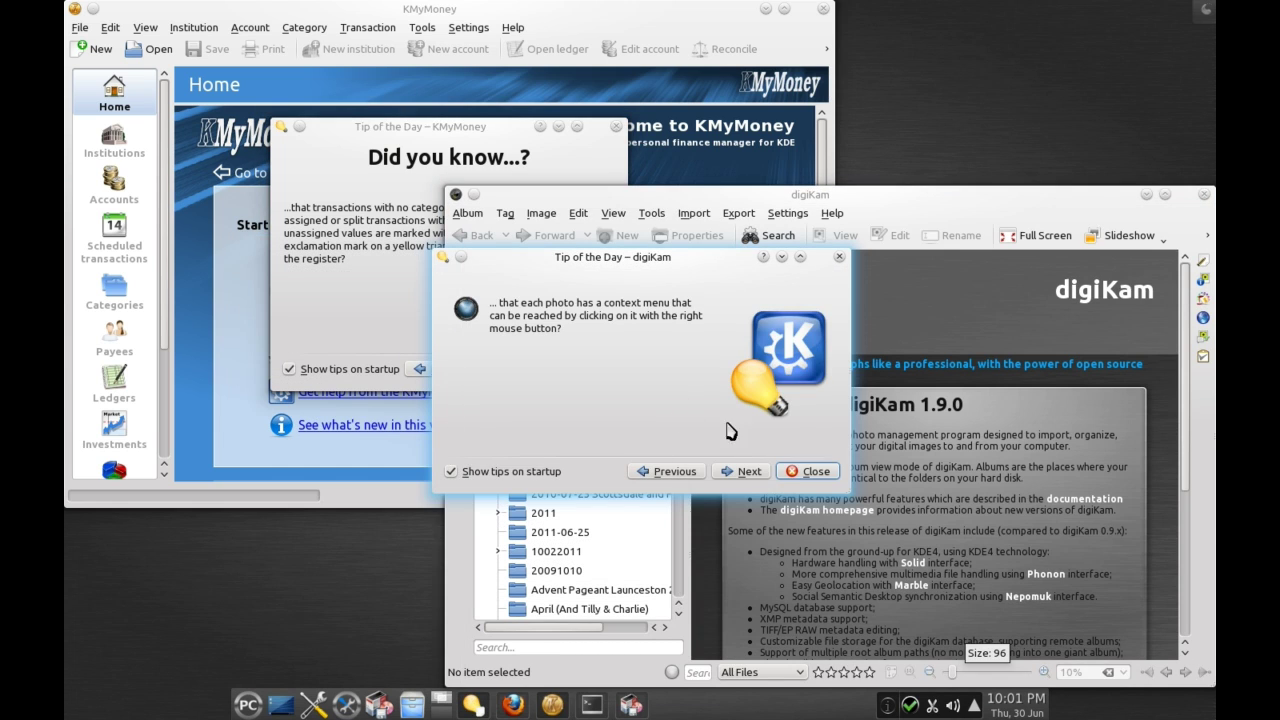
Dismiss digiKam's Tip of the Day, move its window to view the albums and welcome page, and close digiKam
left_click(814, 471)
left_click_drag(858, 196, 649, 106)
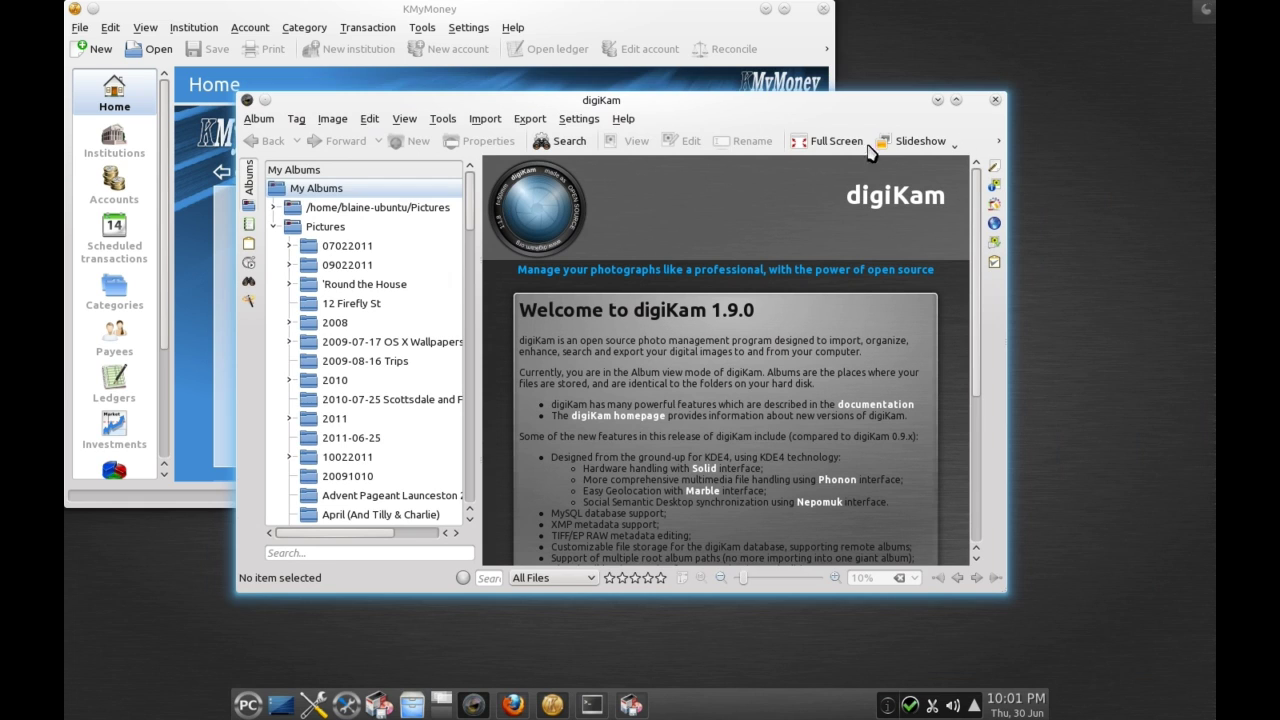
left_click(995, 102)
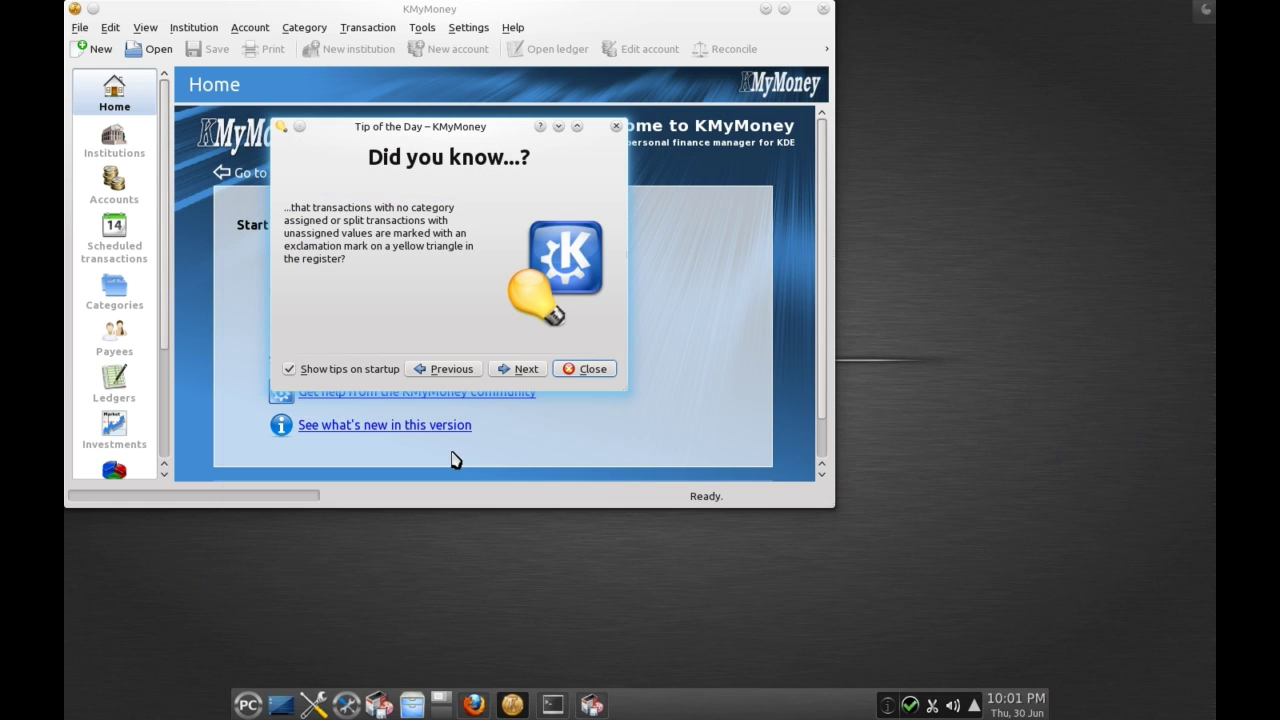
Dismiss KMyMoney's Tip of the Day and launch Synaptic Package Manager from the Software Center group
left_click(604, 371)
left_click(248, 705)
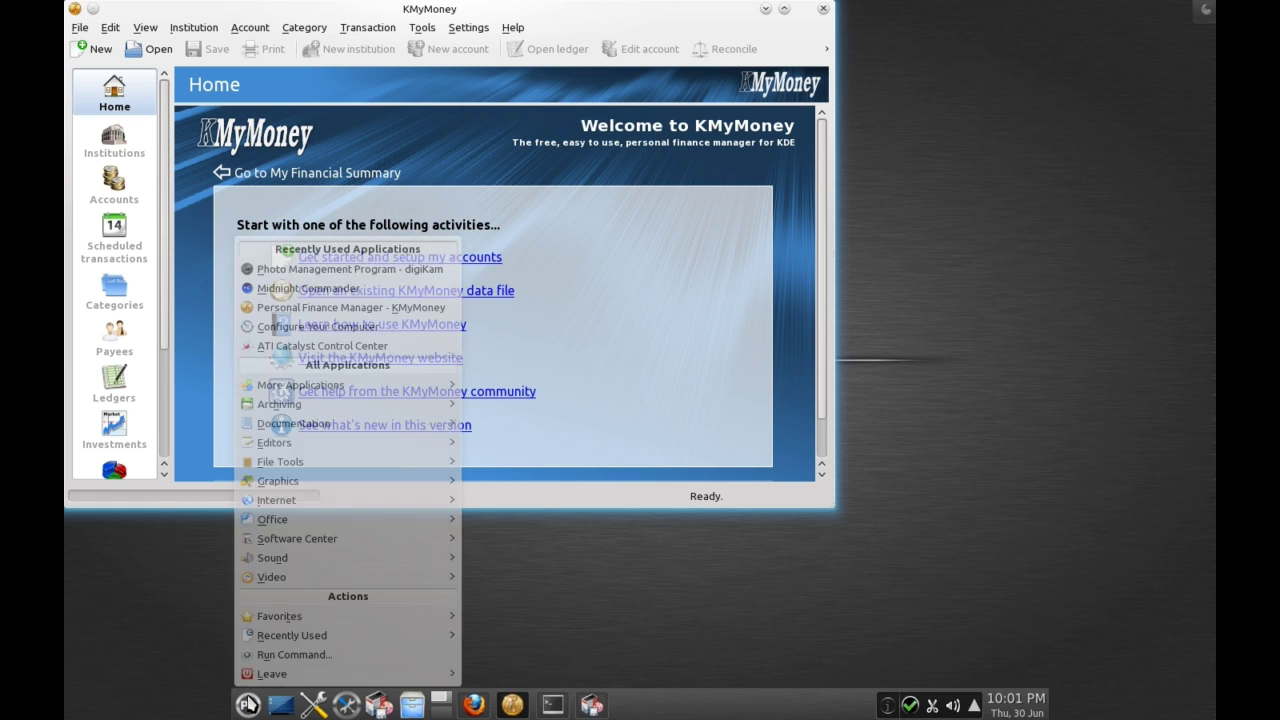
mouse_move(380, 486)
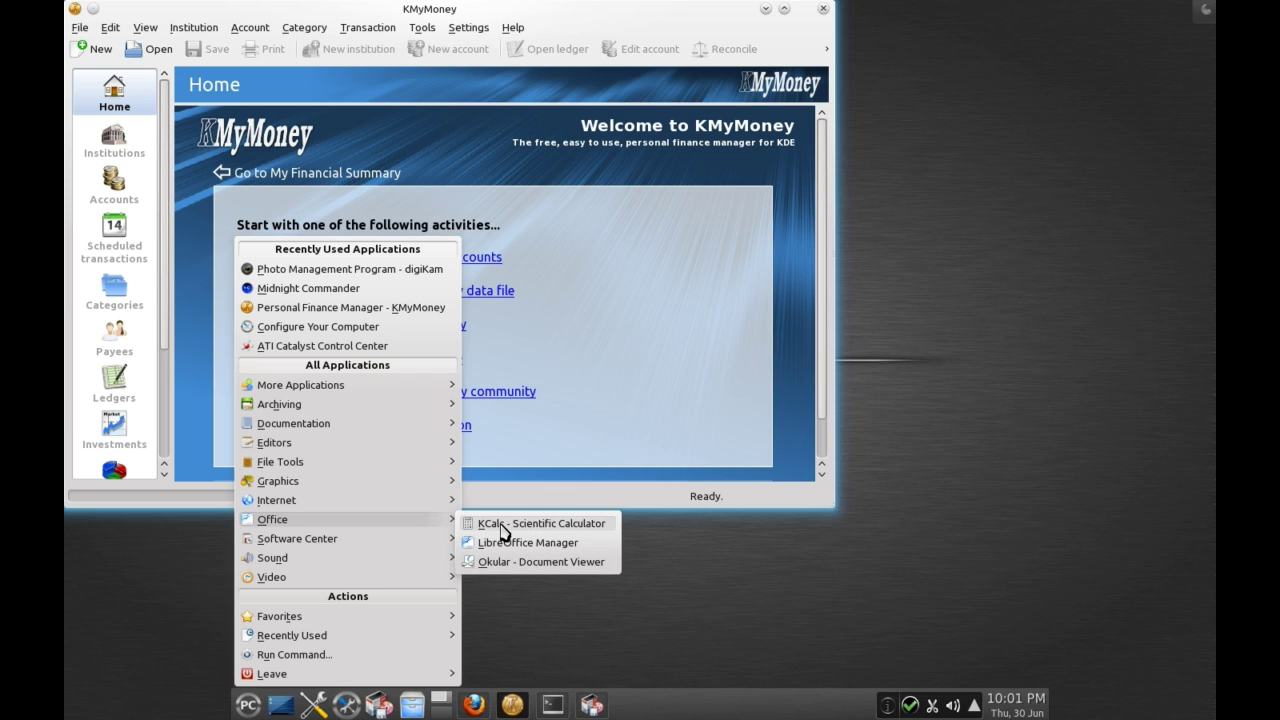
mouse_move(414, 543)
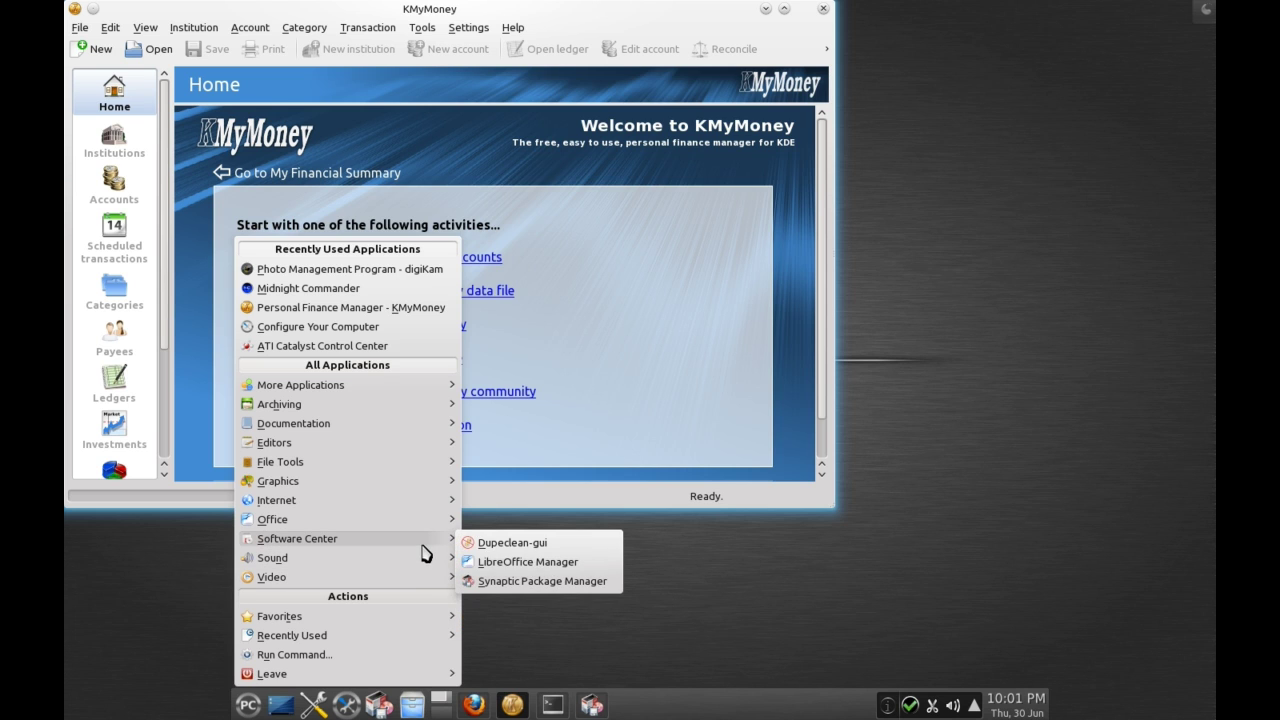
left_click(497, 582)
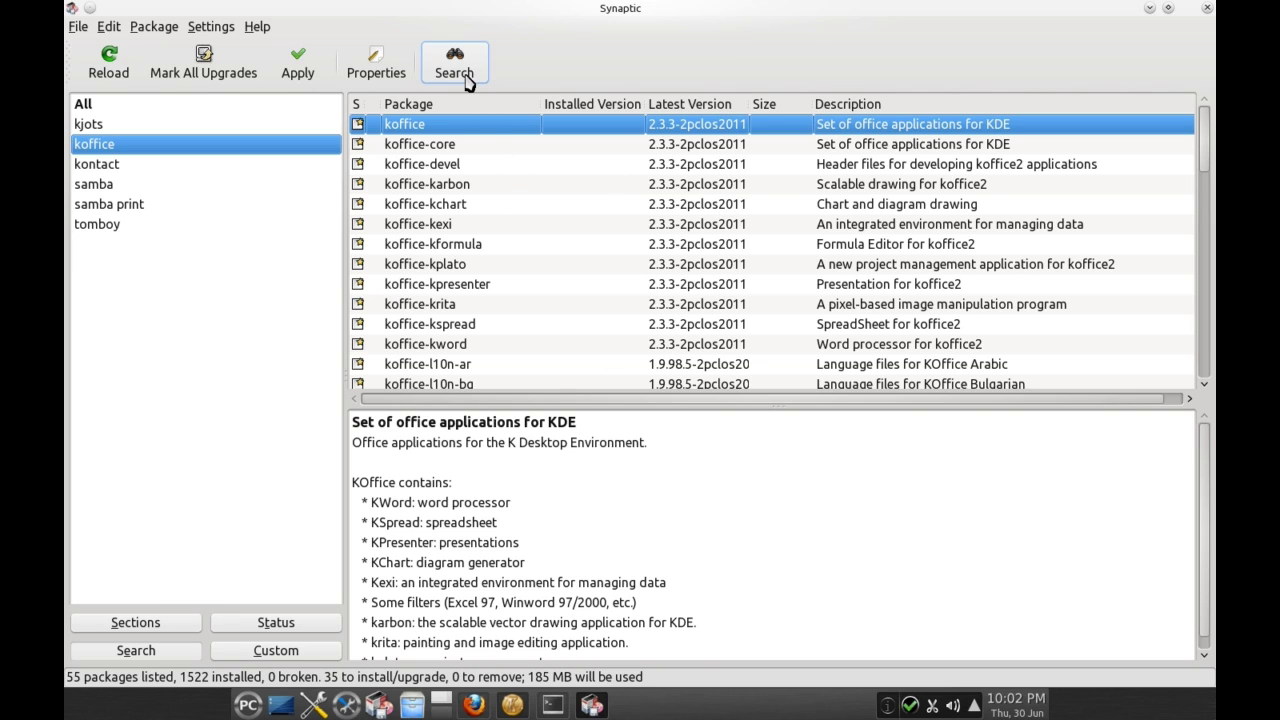
Mark all available upgrades in Synaptic, accepting the additional required changes, and minimize the package manager
left_click(243, 85)
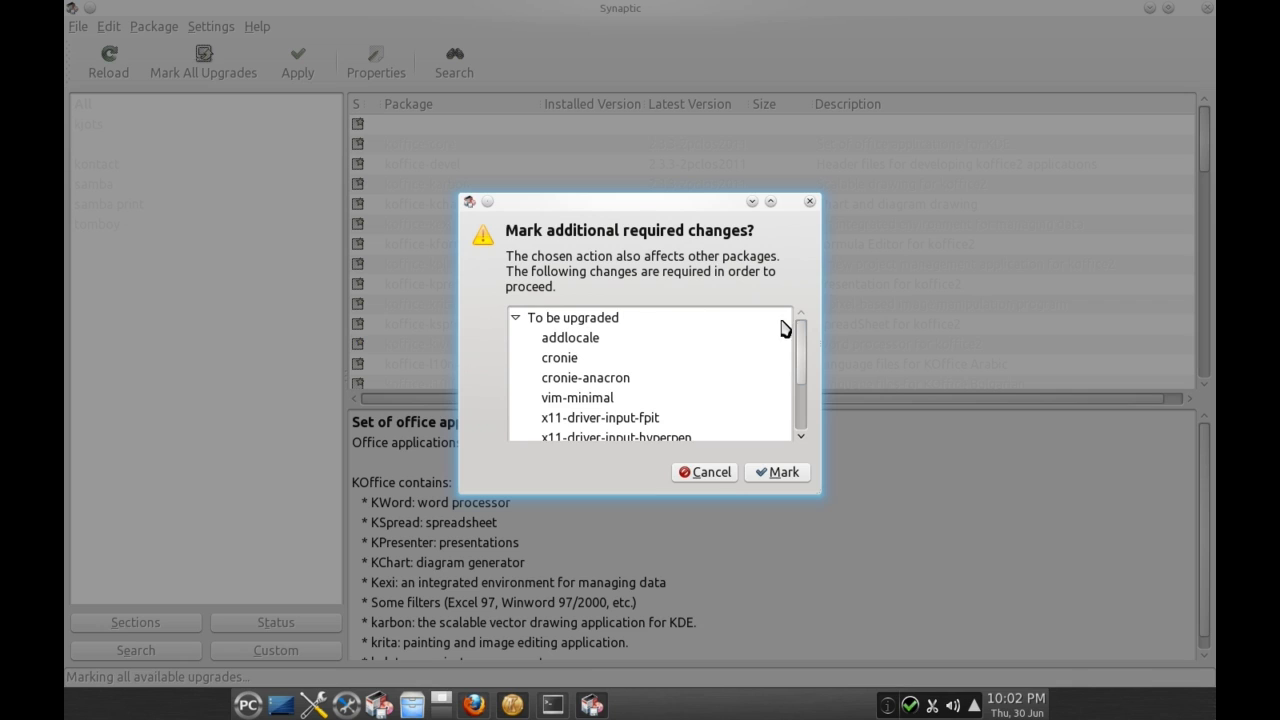
left_click_drag(803, 357, 806, 416)
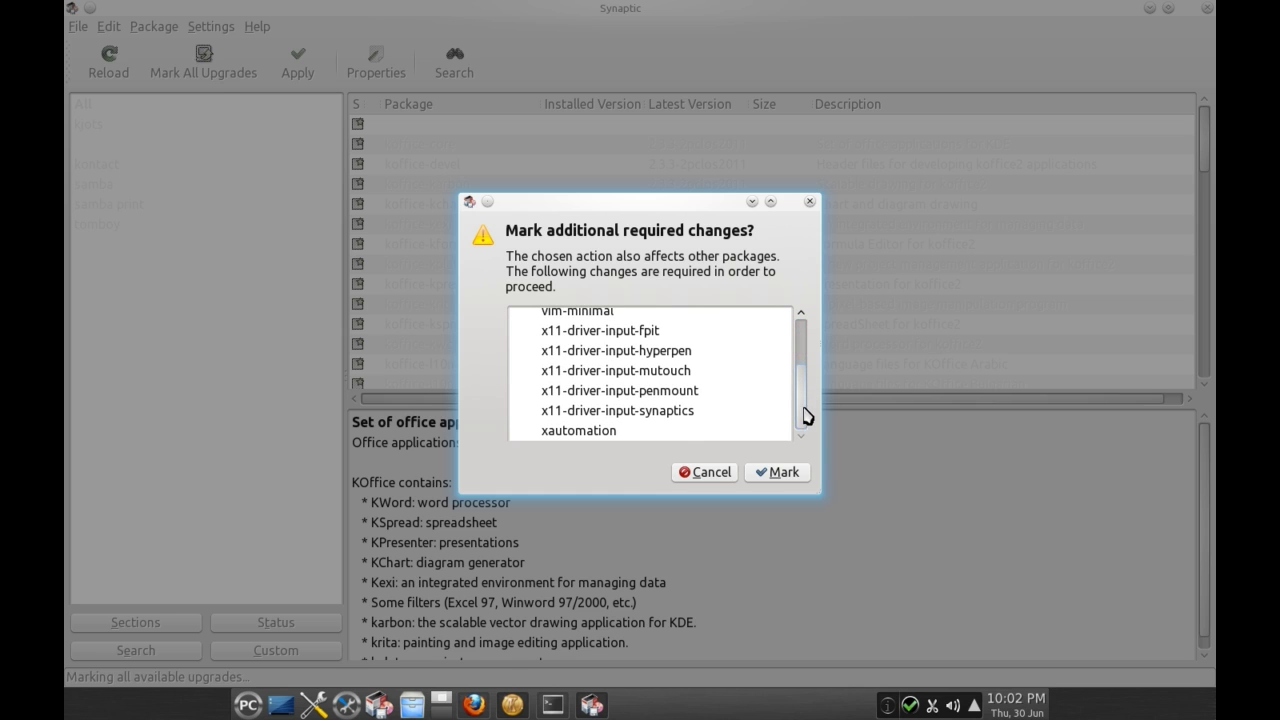
left_click(778, 472)
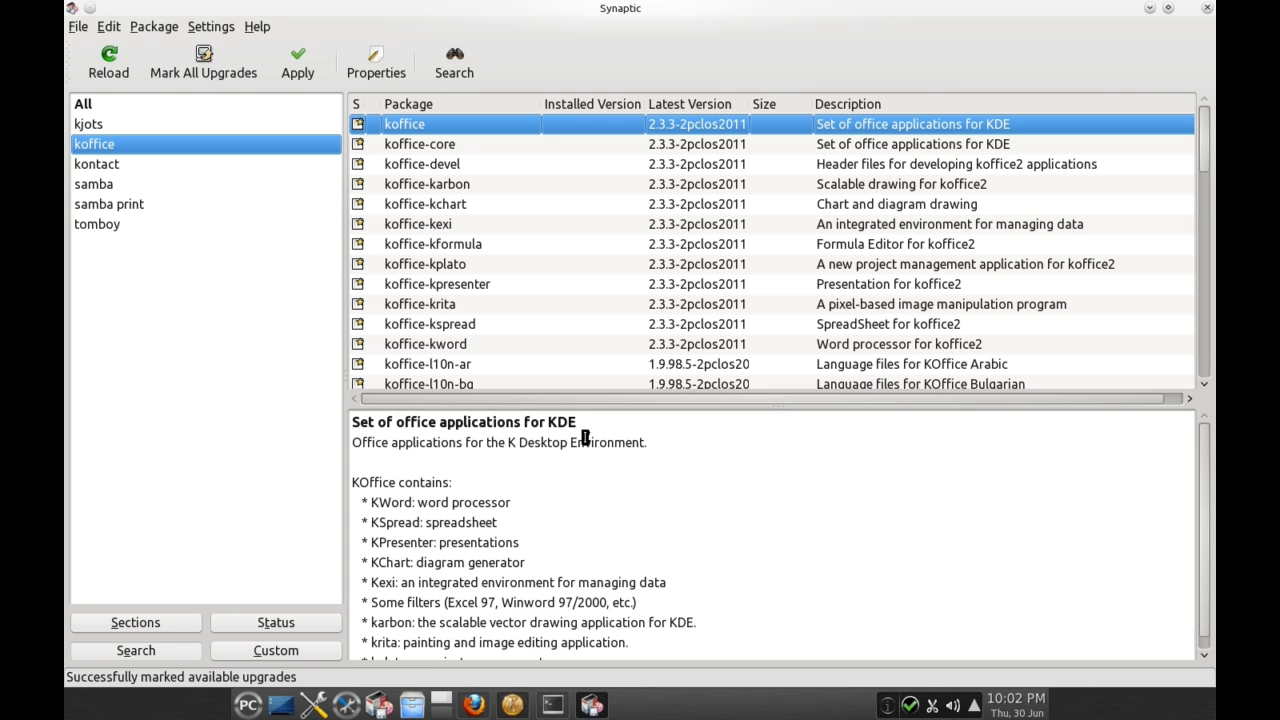
left_click(1150, 17)
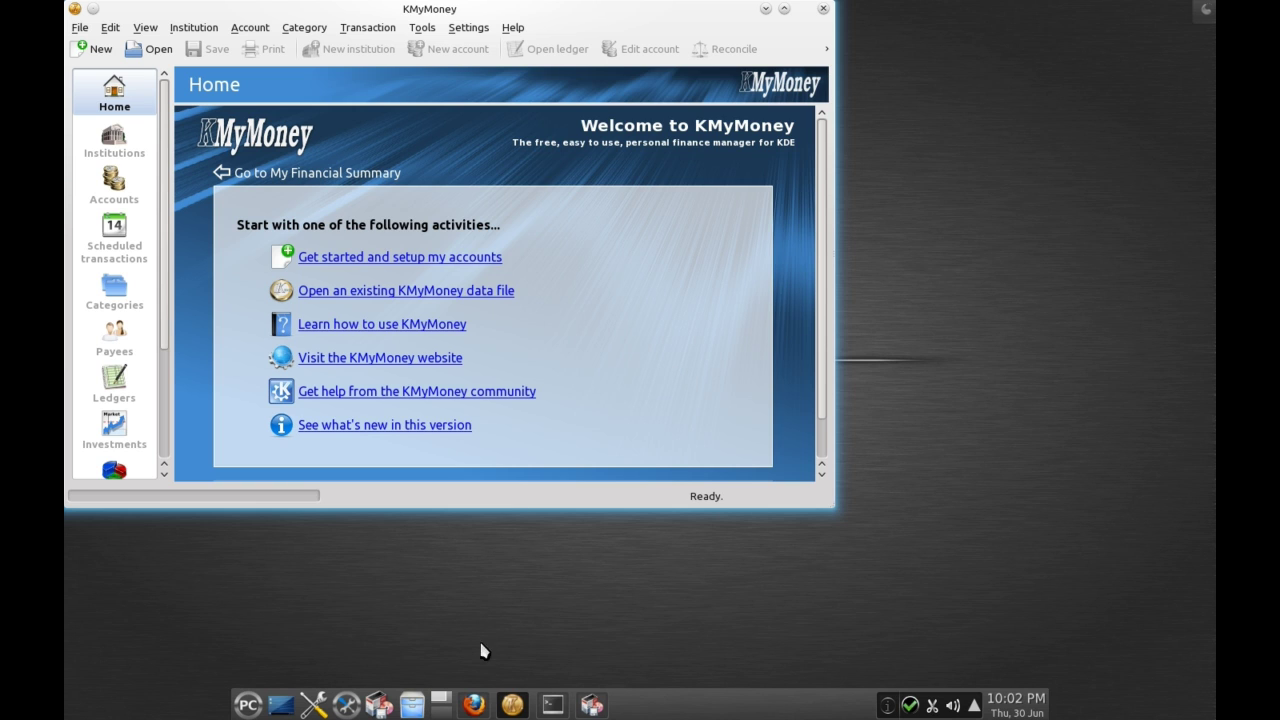
Switch to Firefox, read the PCLinuxOS site's news, KDE 2011.6 post installation tips and magazine posts, and minimize the browser
left_click(473, 704)
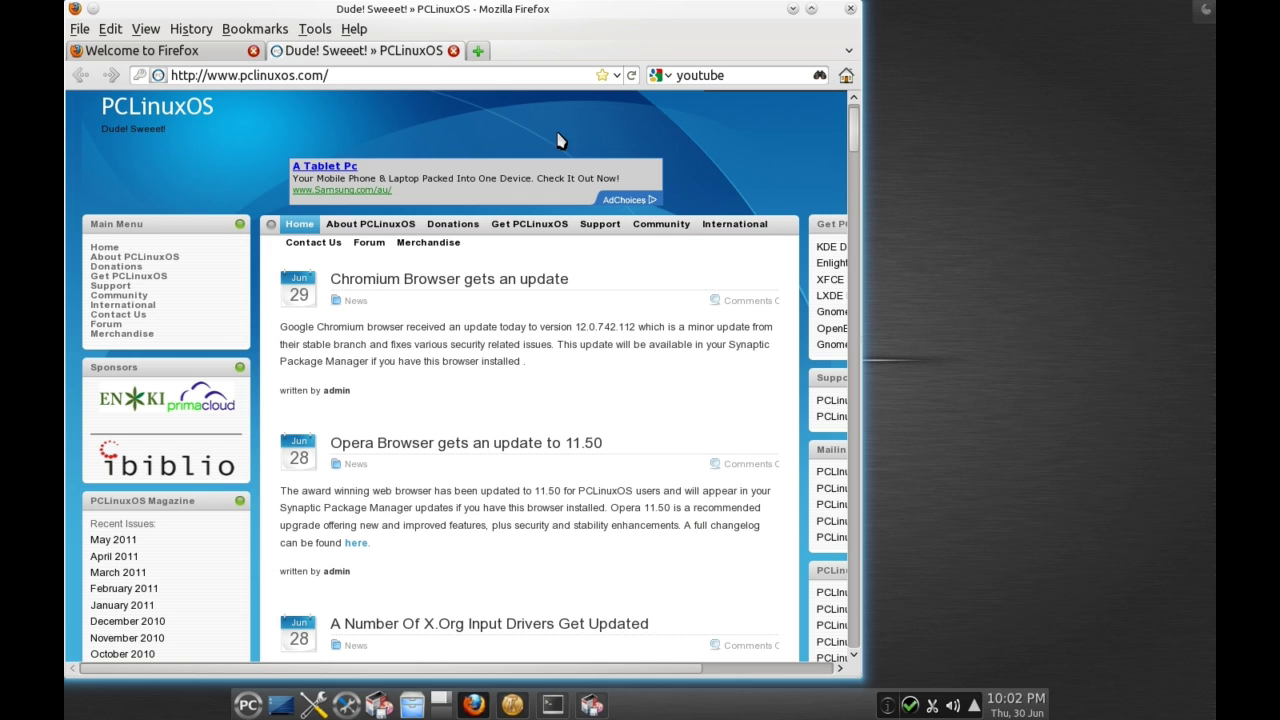
scroll(860, 132, "down", 1)
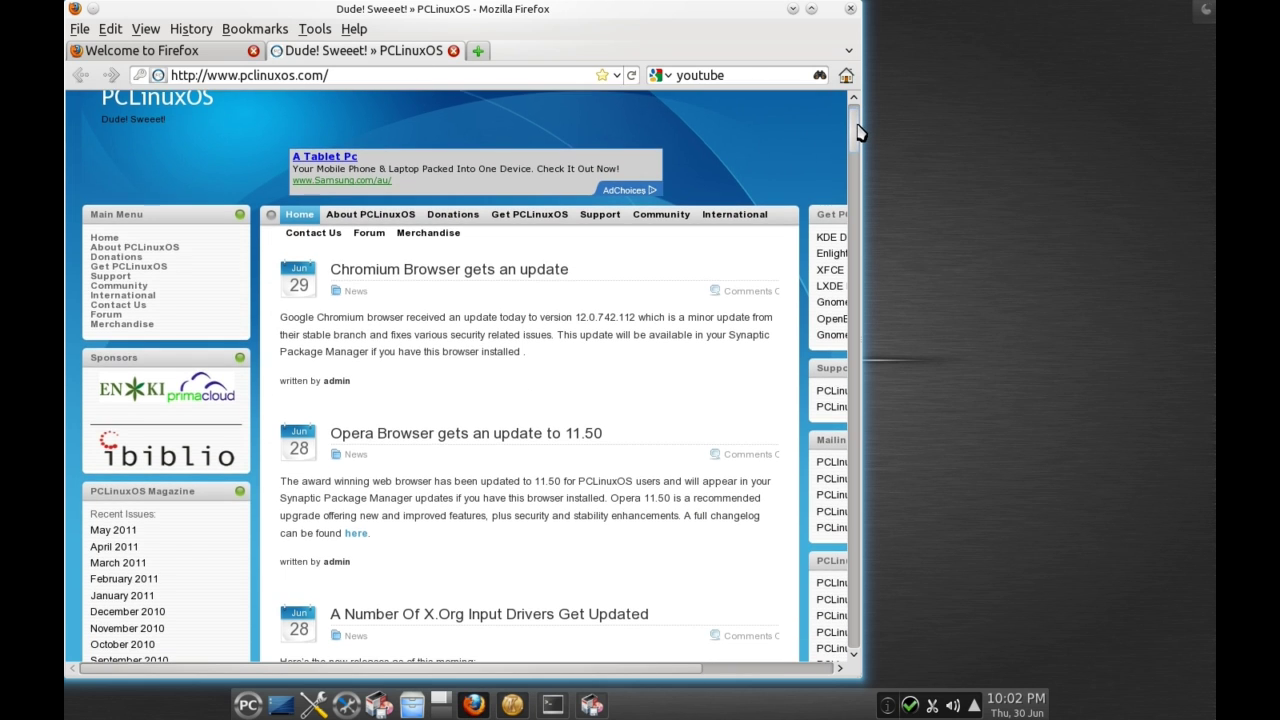
left_click_drag(860, 132, 860, 174)
scroll(862, 201, "down", 5)
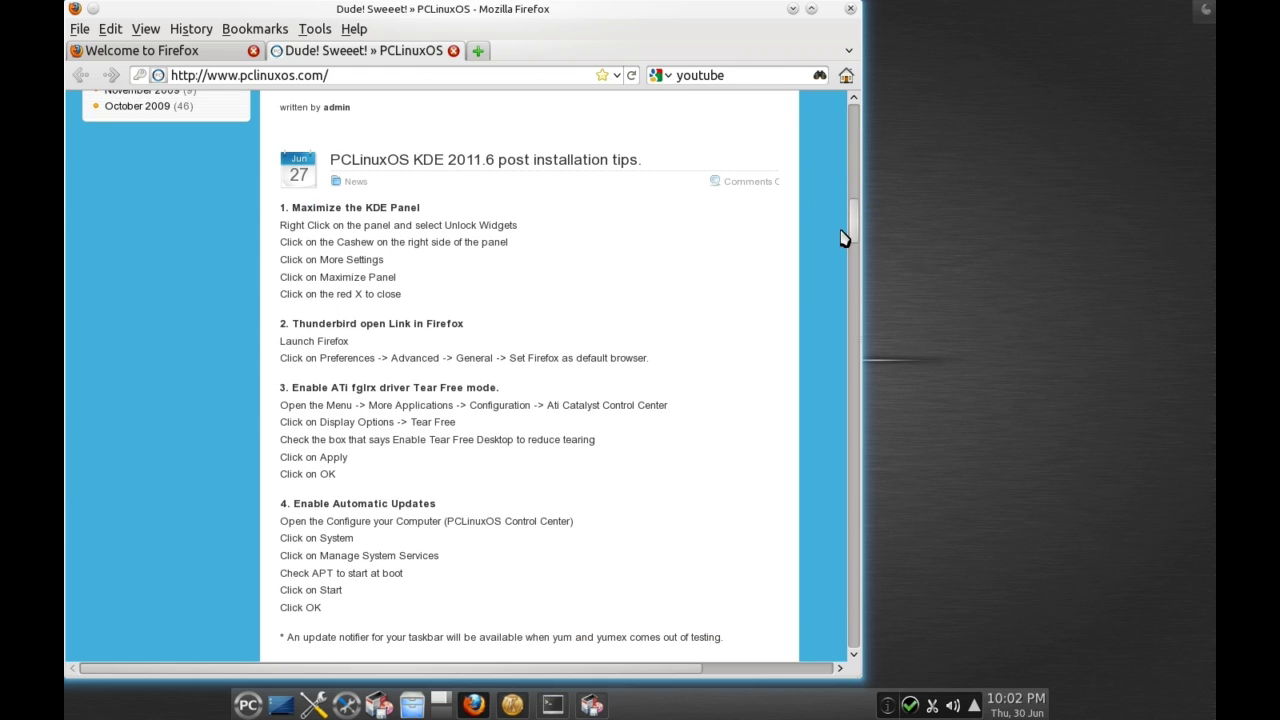
scroll(857, 228, "down", 1)
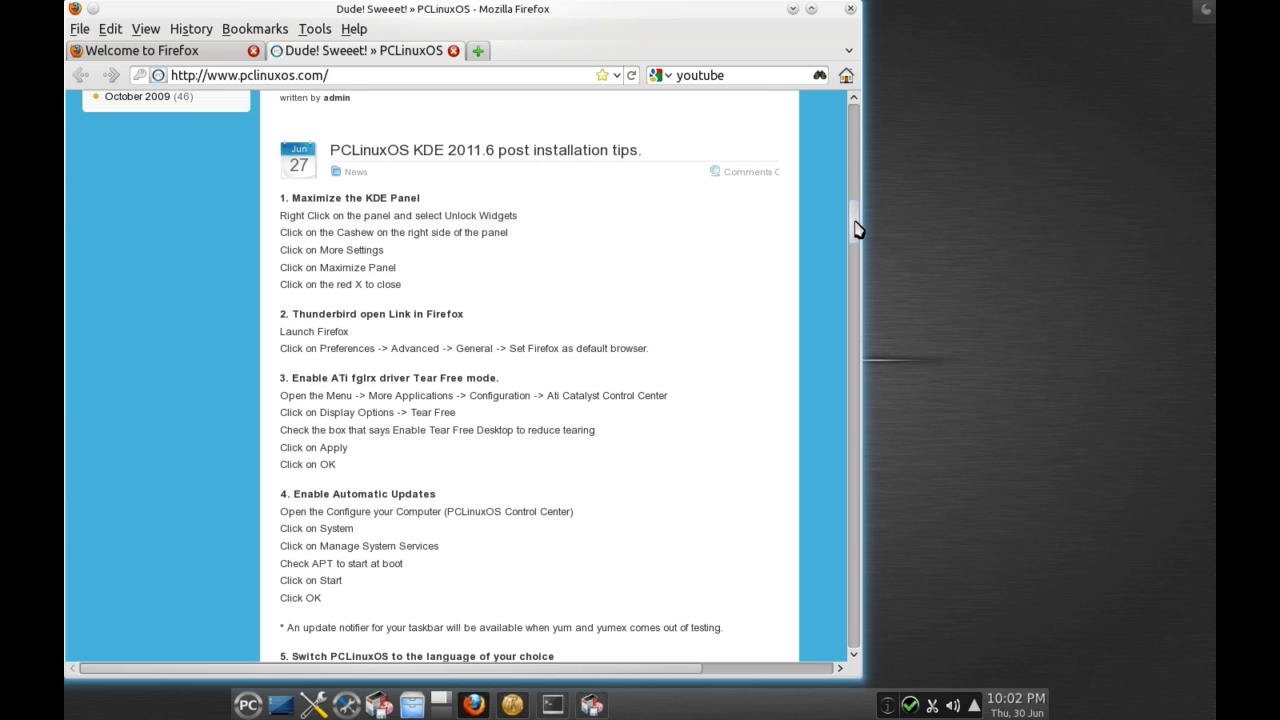
left_click_drag(857, 228, 857, 250)
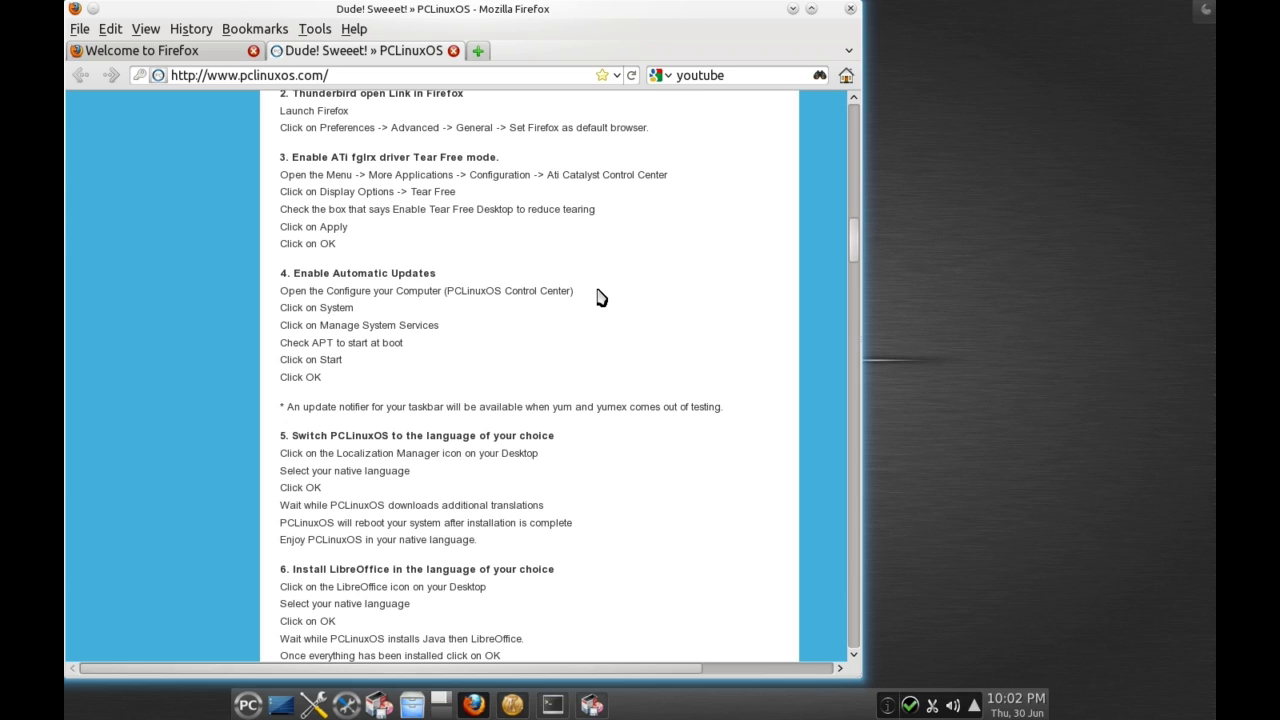
left_click_drag(855, 245, 855, 490)
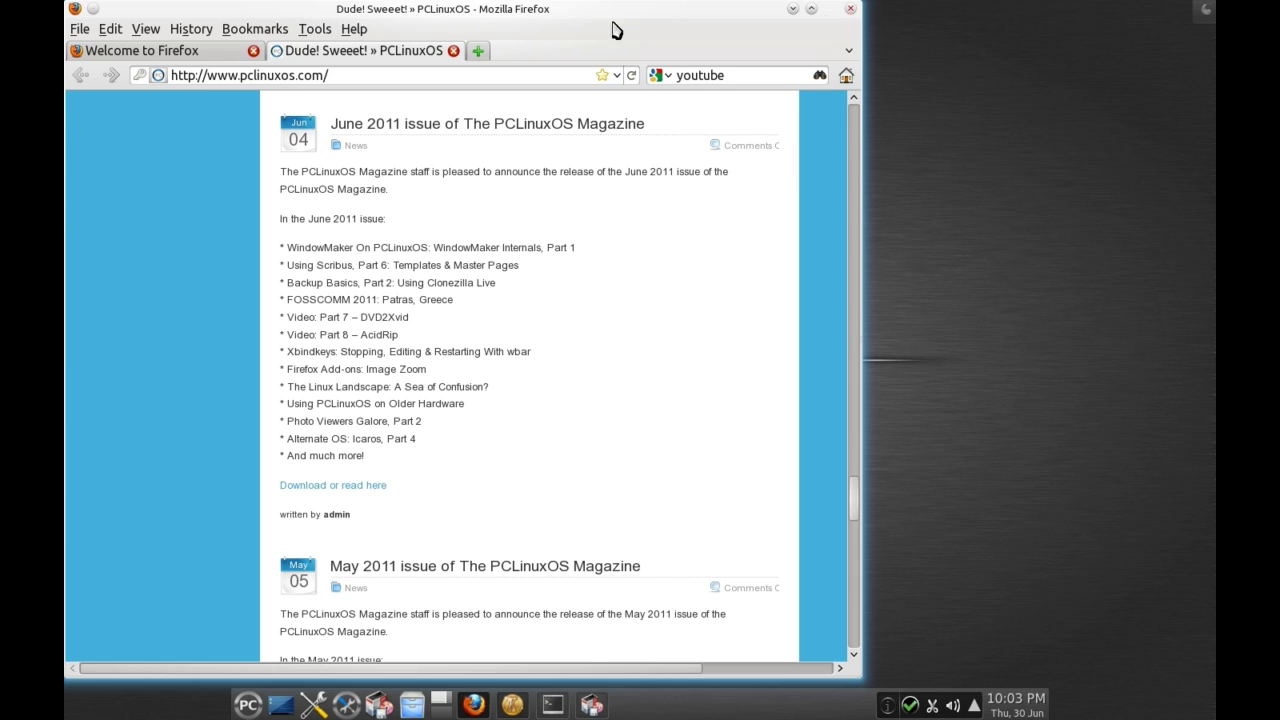
left_click(792, 9)
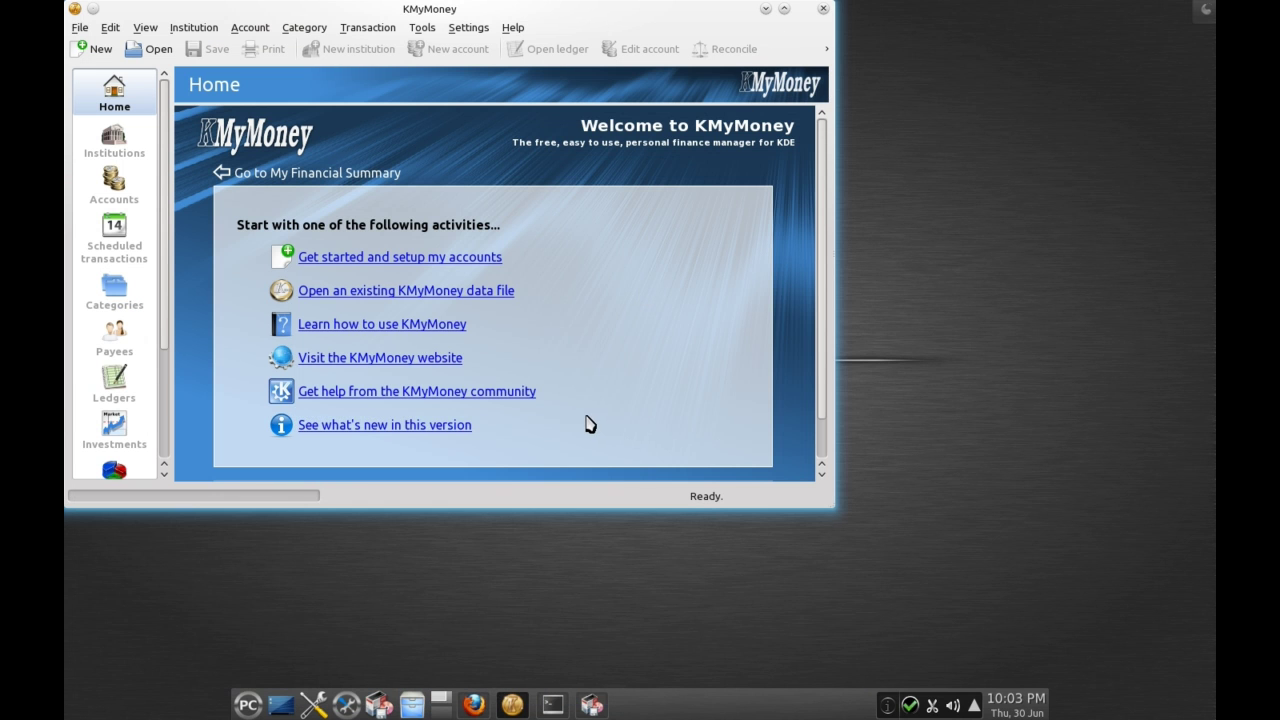
Minimize KMyMoney, look through the applications in the Graphics, Sound and Video groups, and dismiss the application launcher
left_click(765, 10)
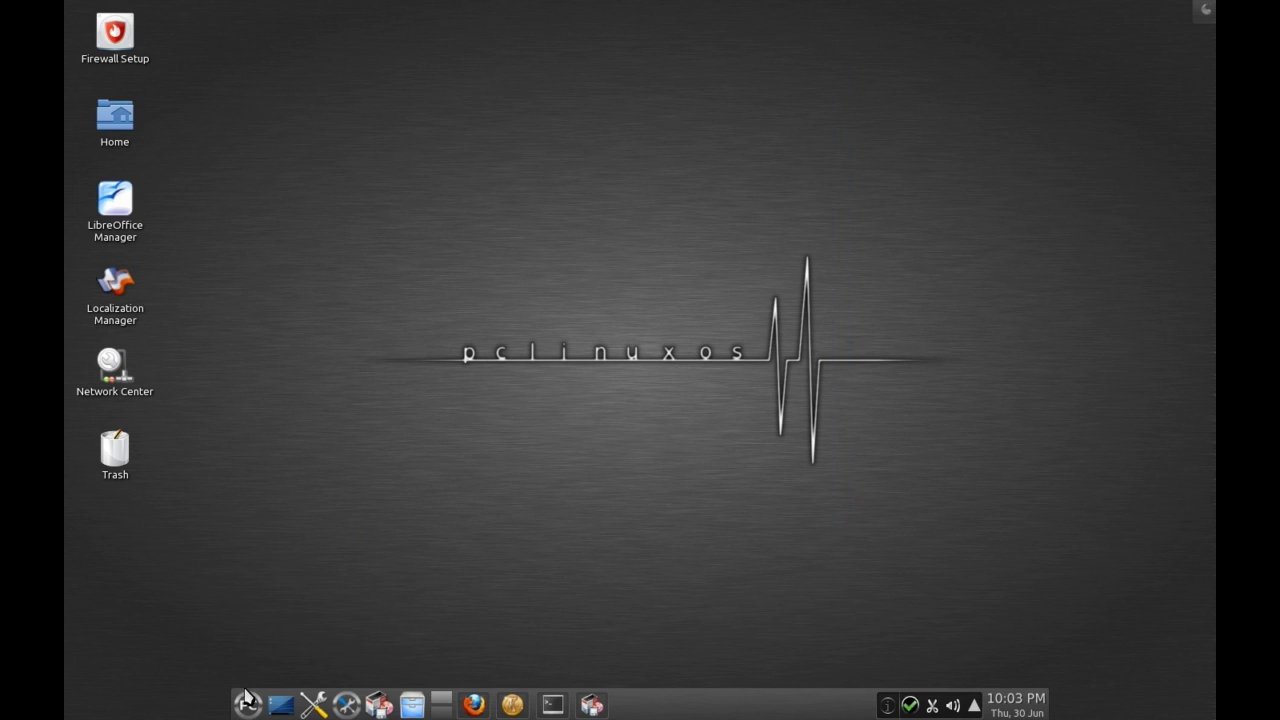
left_click(247, 703)
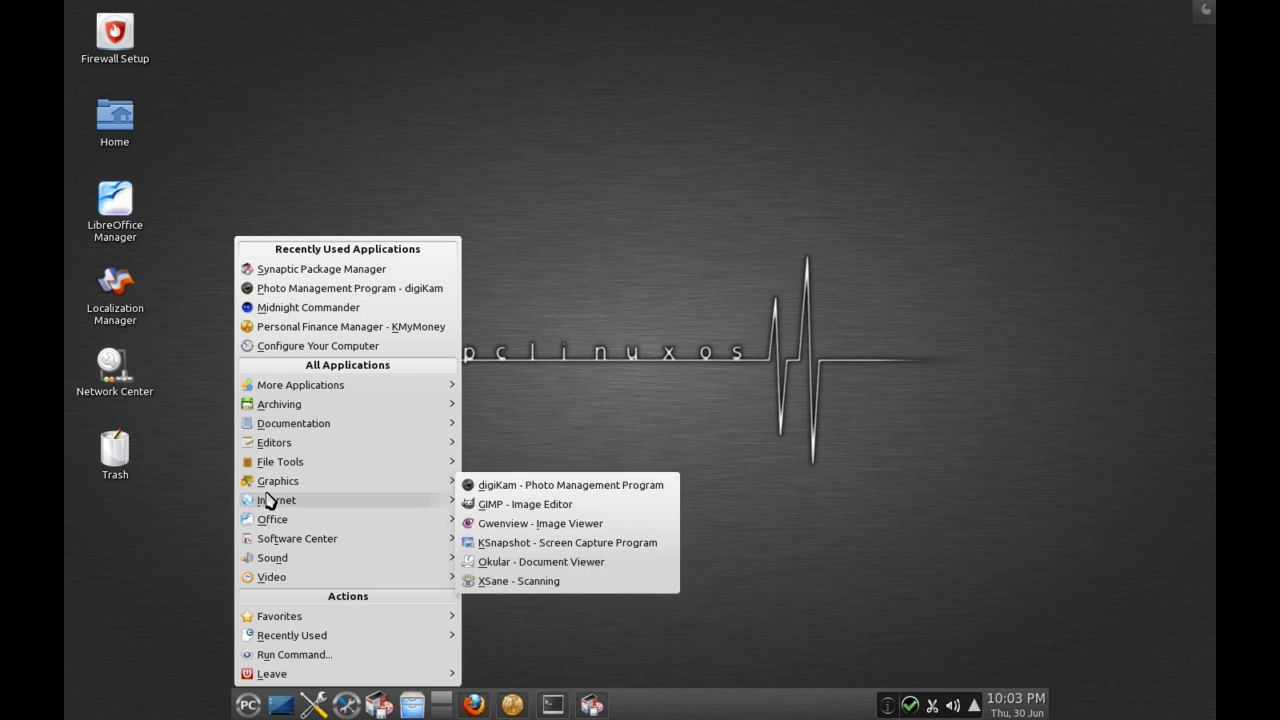
mouse_move(296, 563)
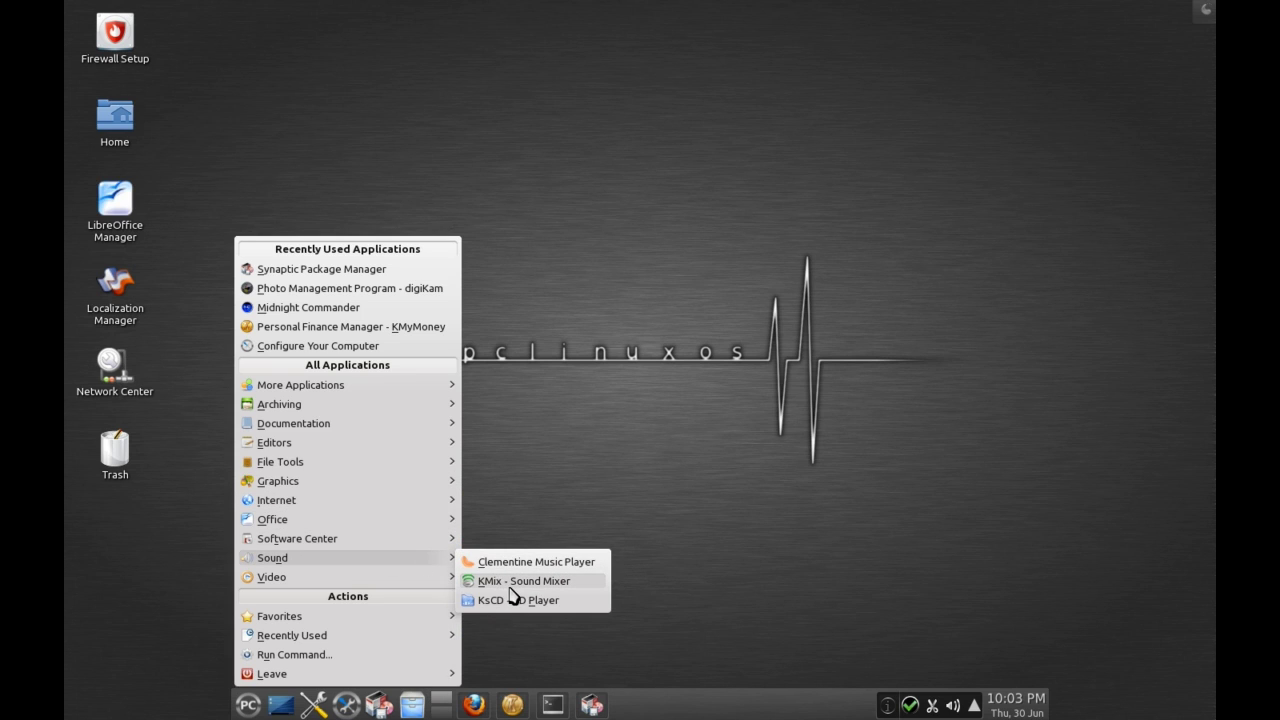
mouse_move(391, 583)
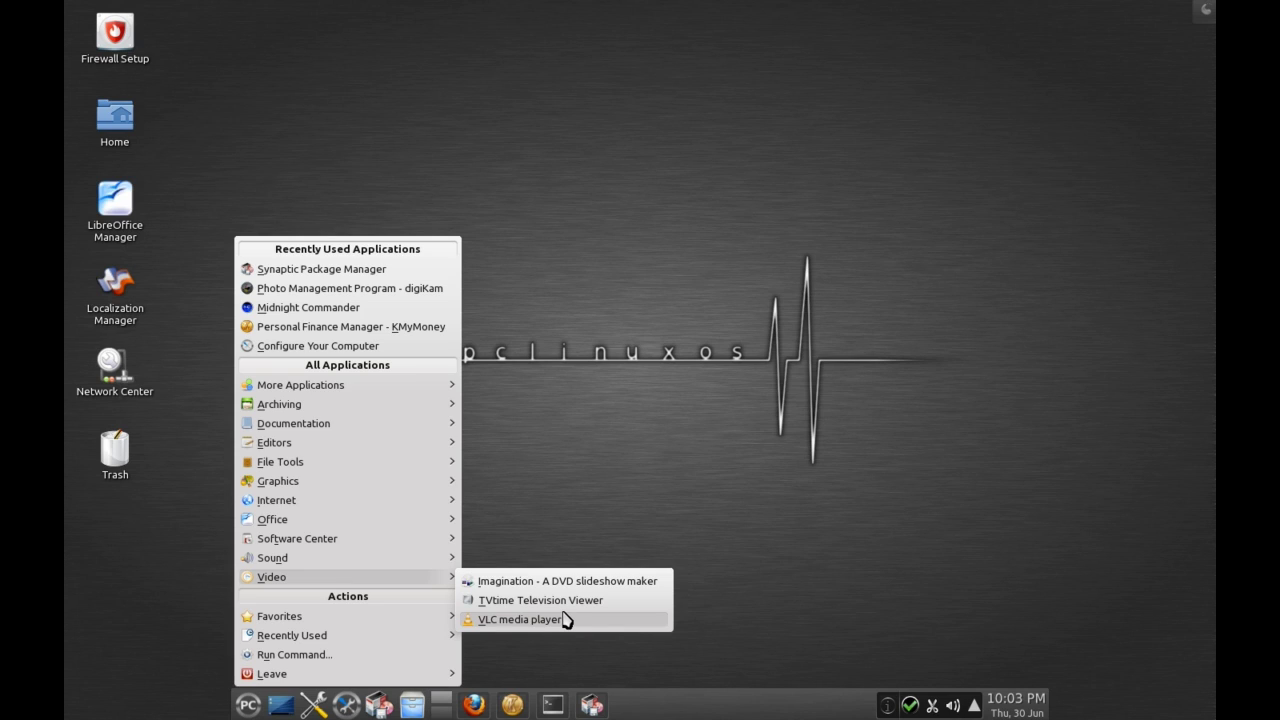
left_click(557, 469)
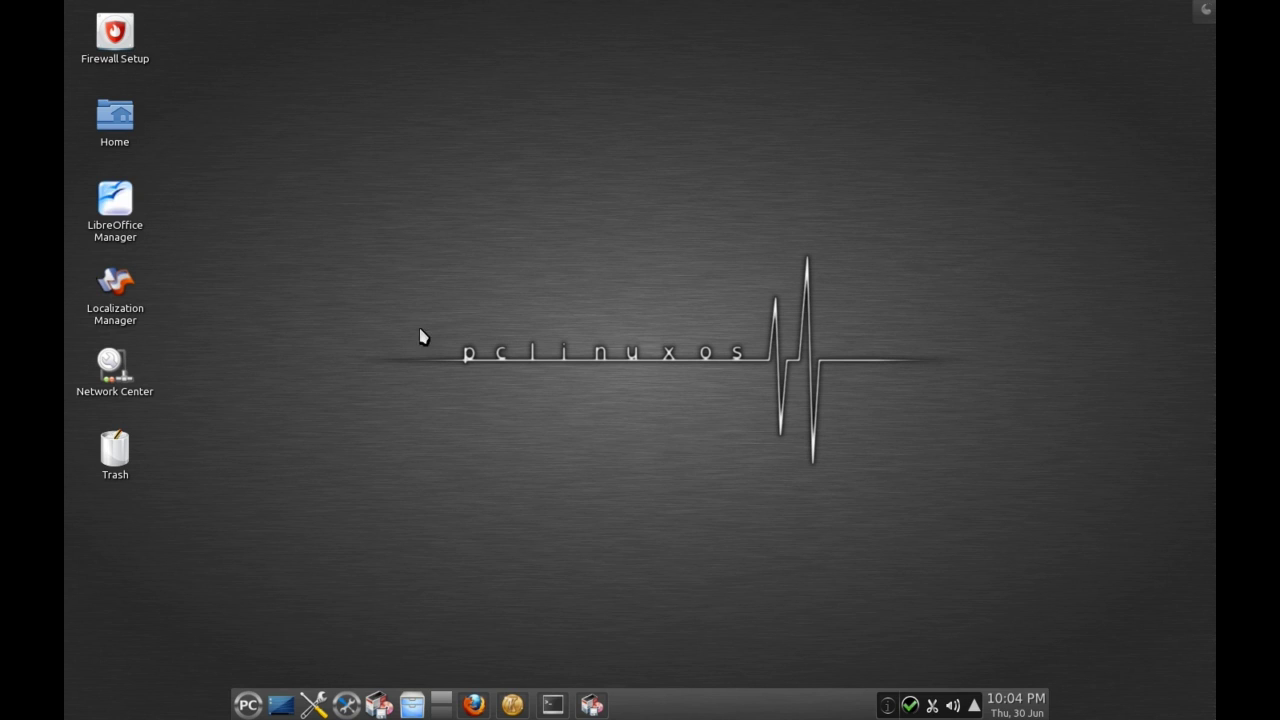
Open the Home folder from the desktop, look over its contents and Dolphin's available commands, and close the file manager
left_click(122, 118)
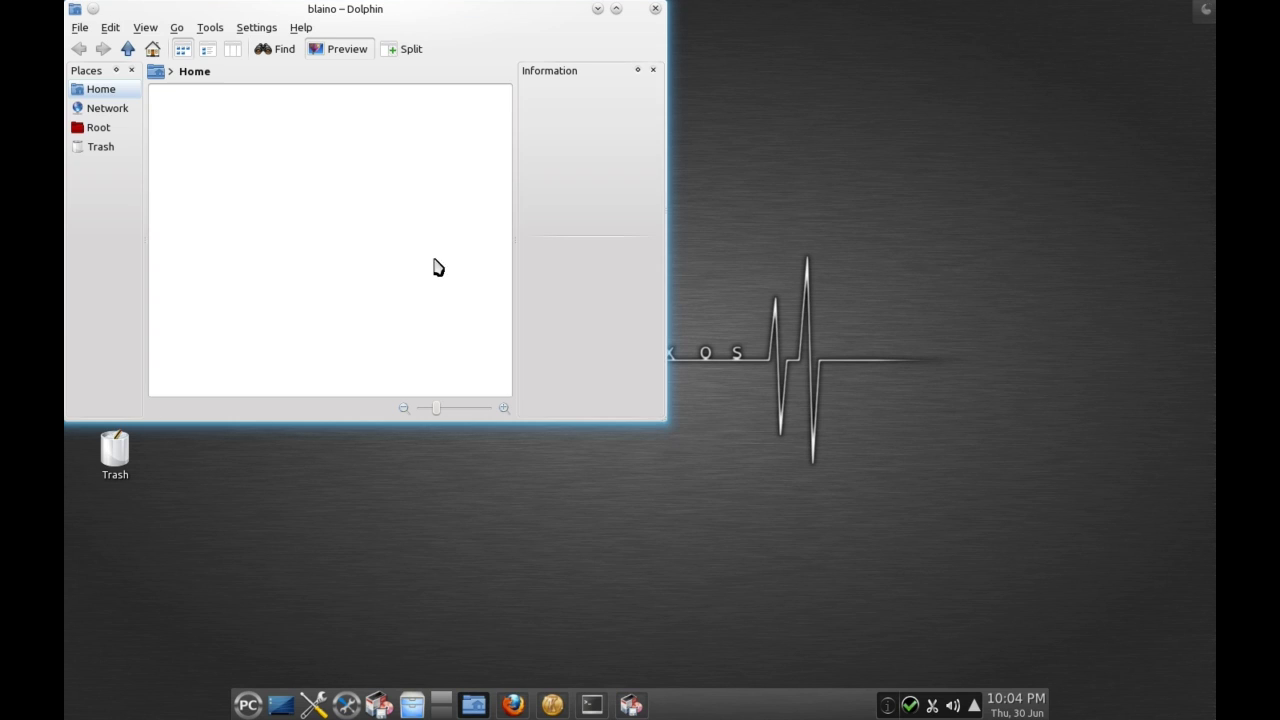
left_click(143, 27)
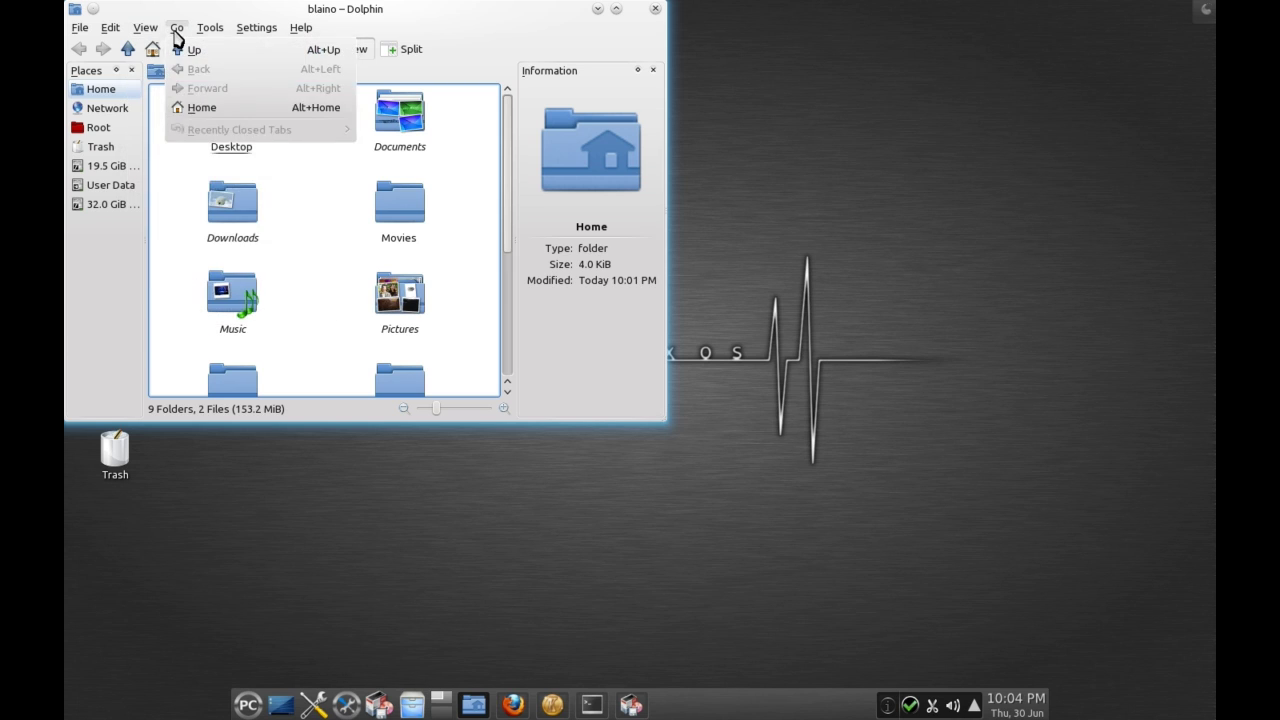
left_click(655, 9)
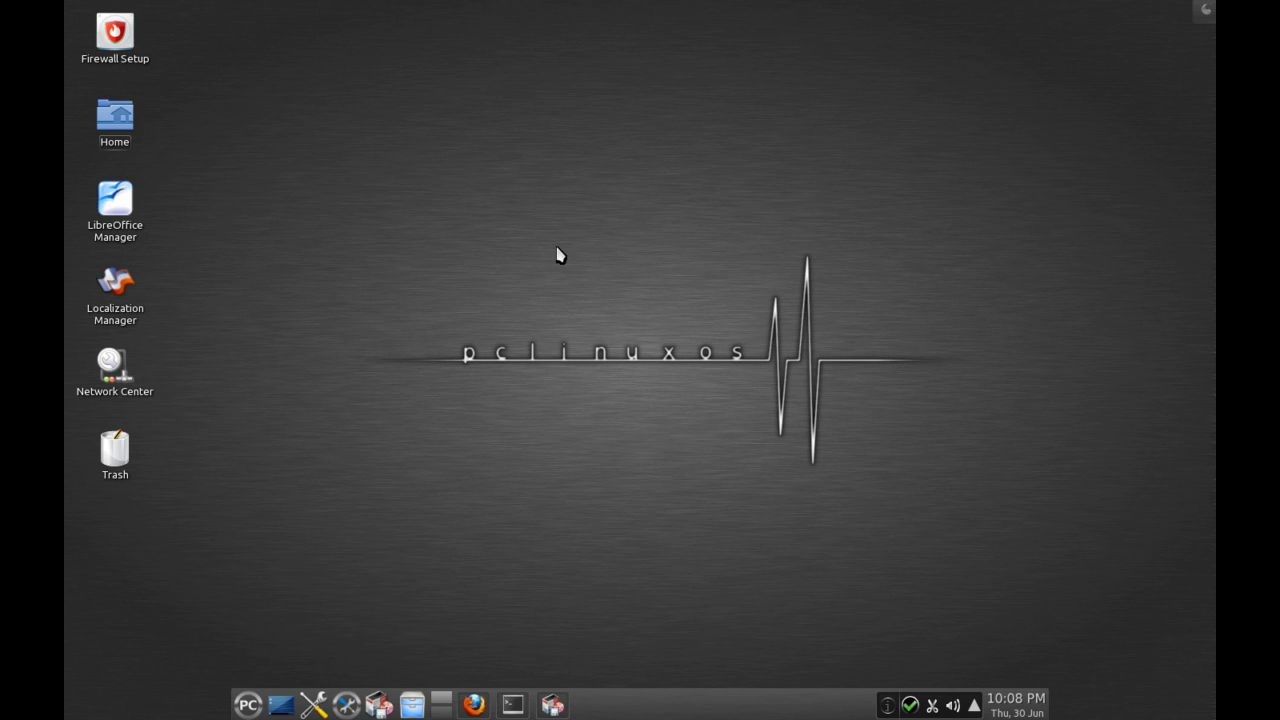
Reopen the Home folder, move its Dolphin window around the middle of the desktop, and close it
left_click(130, 132)
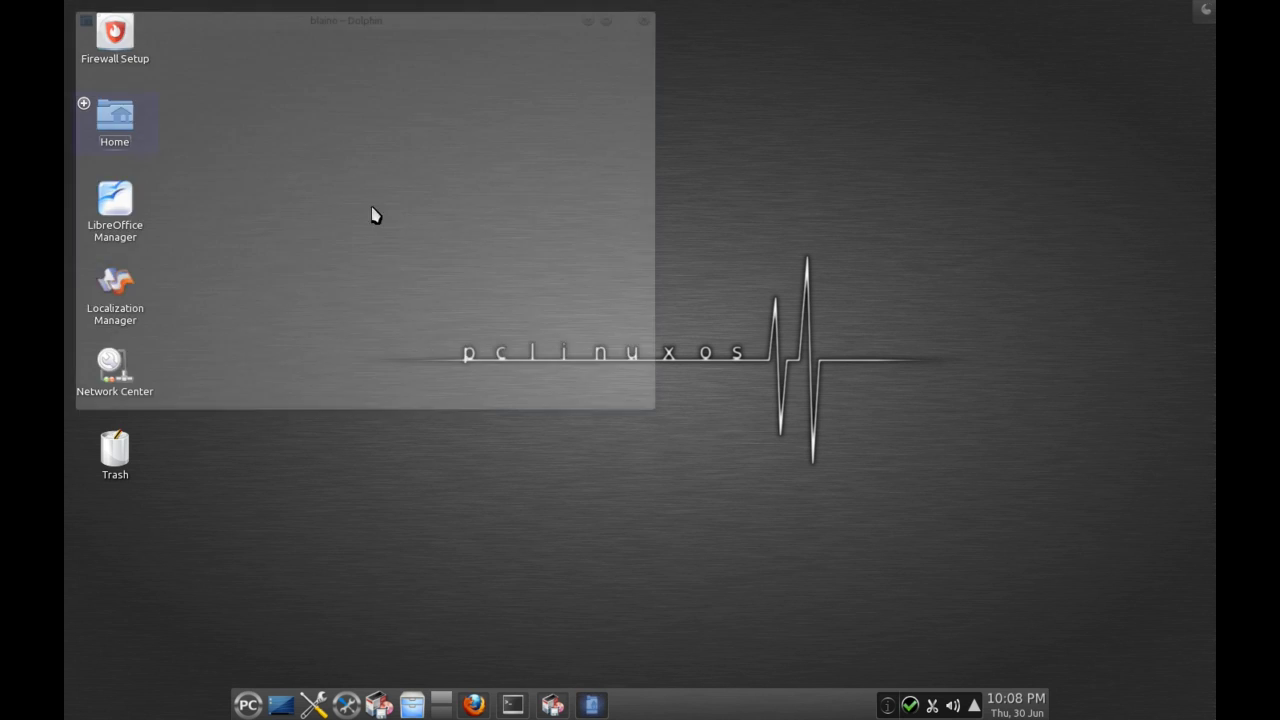
left_click_drag(372, 10, 652, 119)
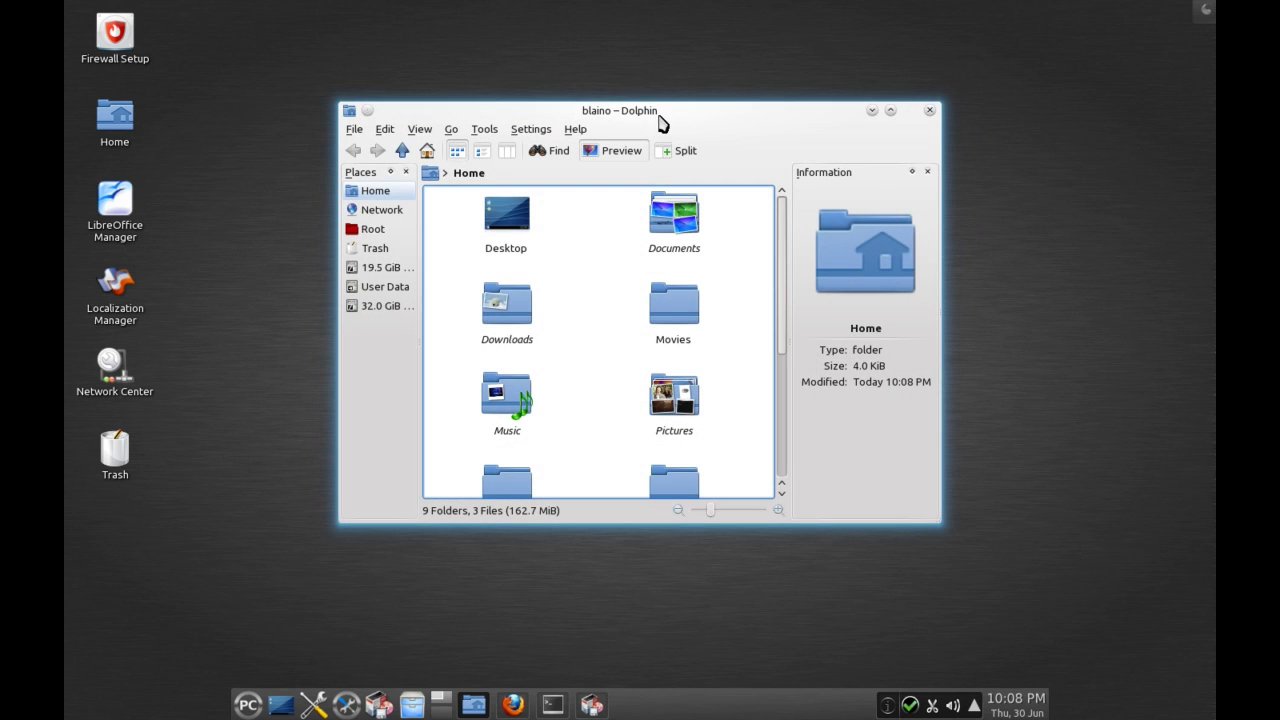
left_click_drag(663, 120, 589, 118)
left_click_drag(712, 121, 772, 113)
left_click(921, 110)
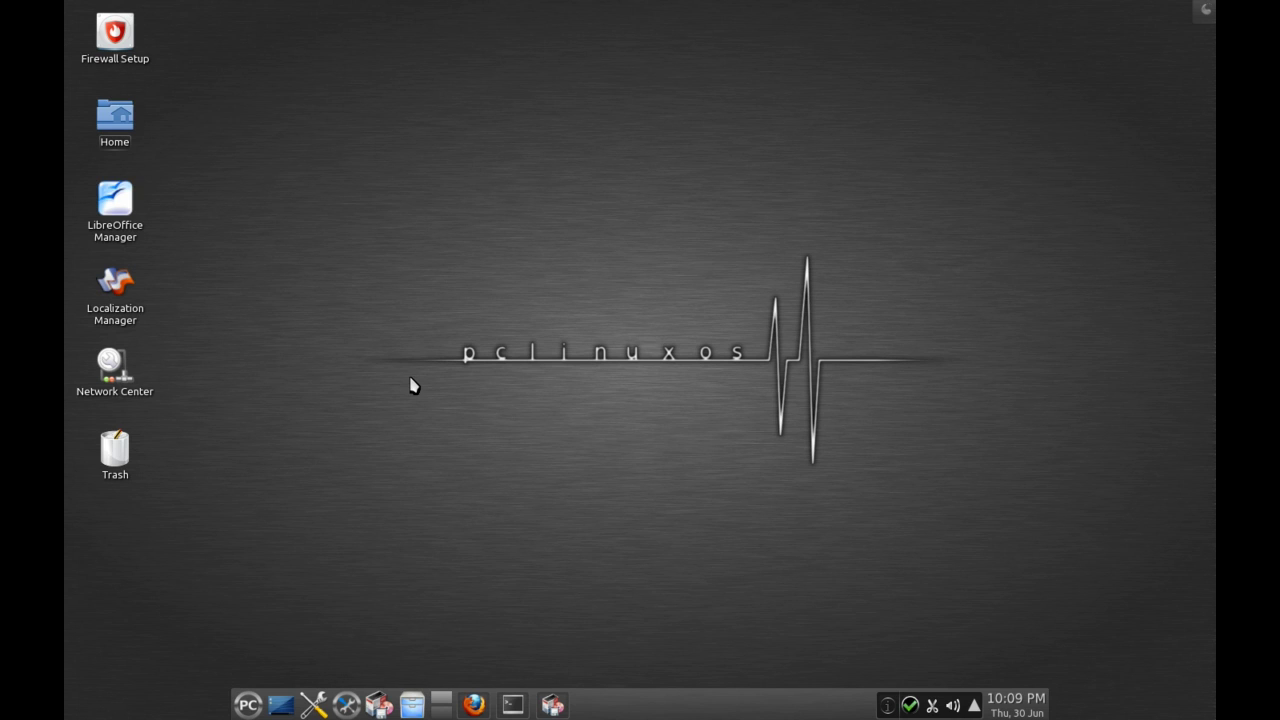
Switch to Firefox, view the PCLinuxOS KDE 2011.6 release announcement with its desktop screenshot, and minimize the browser
left_click(478, 703)
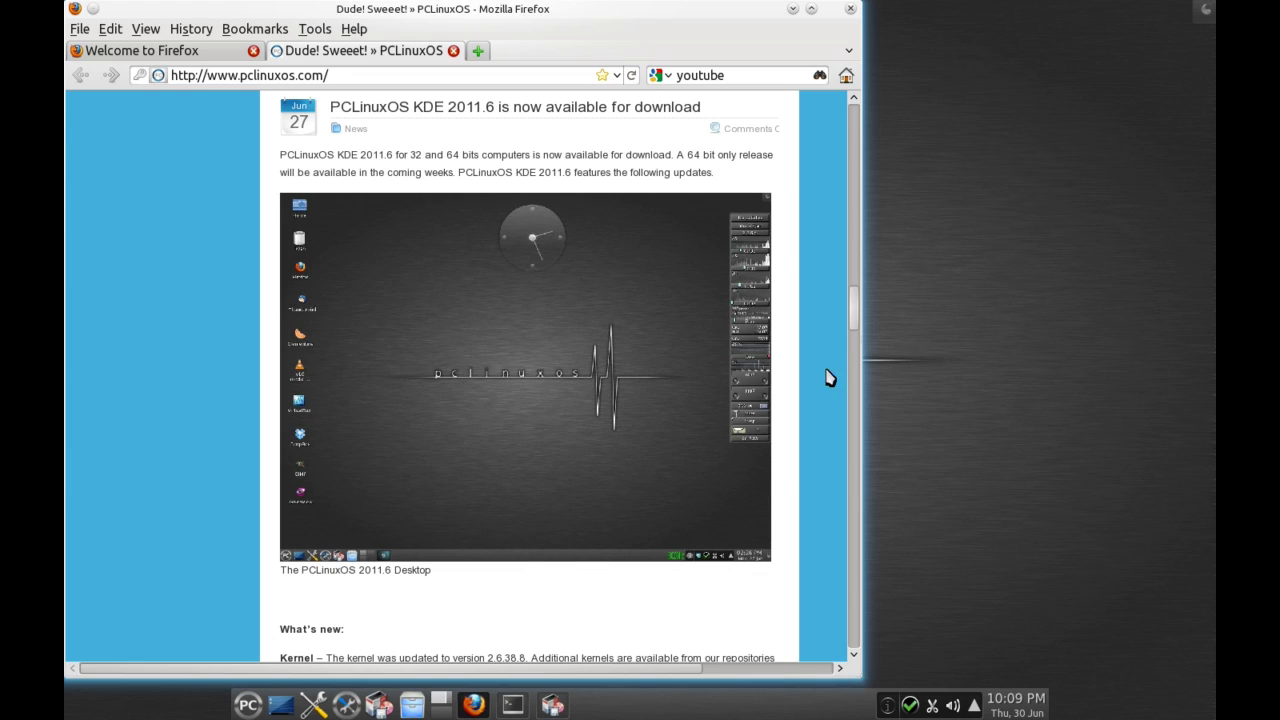
scroll(857, 326, "up", 1)
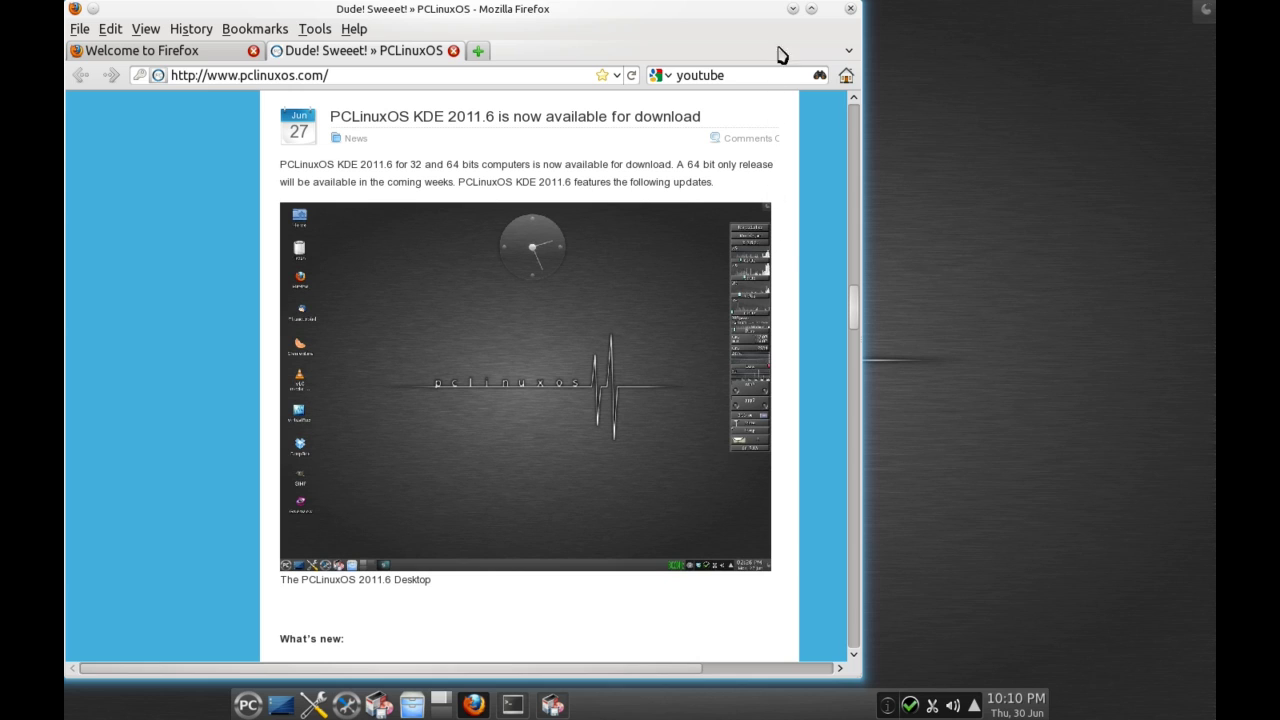
left_click(793, 10)
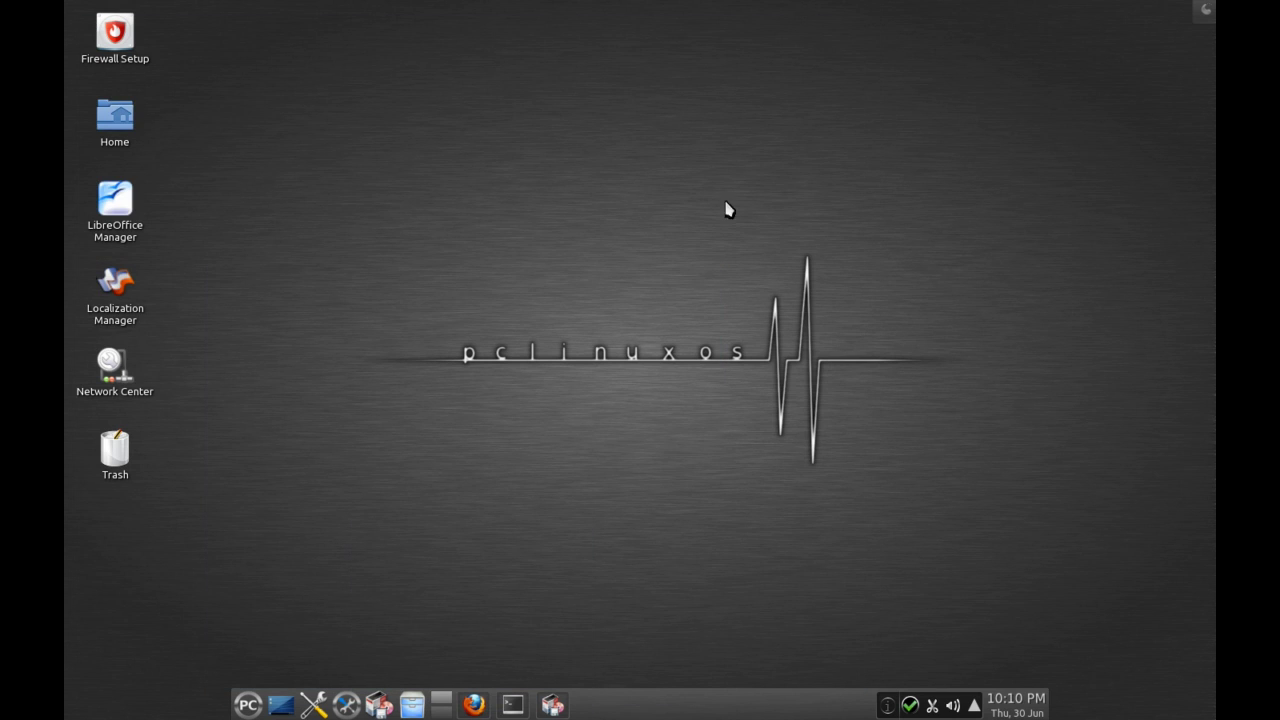